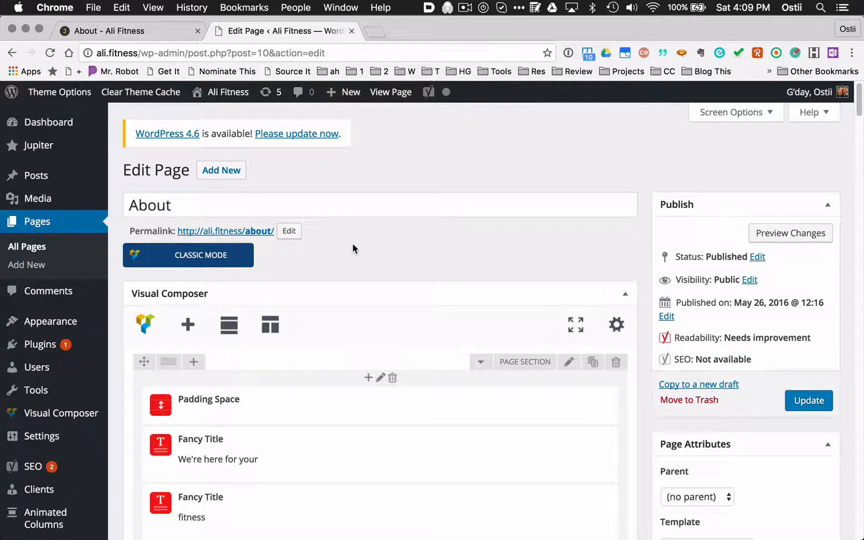
# - Switch the About page to classic mode and examine the raw shortcodes that make up its content
pyautogui.scroll(-3, 363, 264)
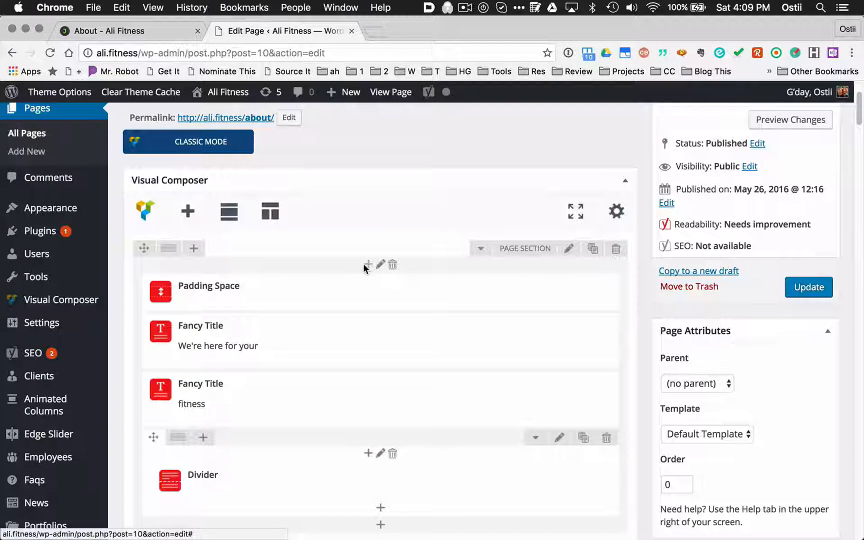
pyautogui.scroll(4, 364, 263)
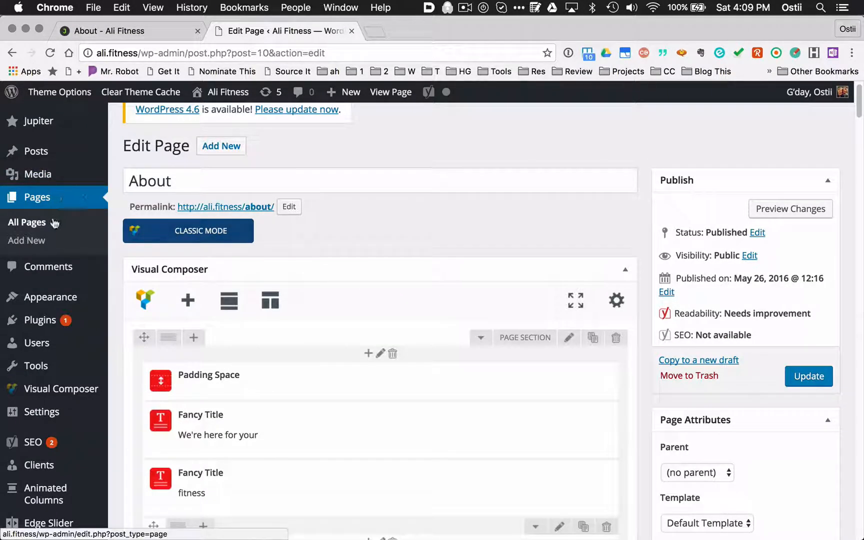
pyautogui.click(195, 233)
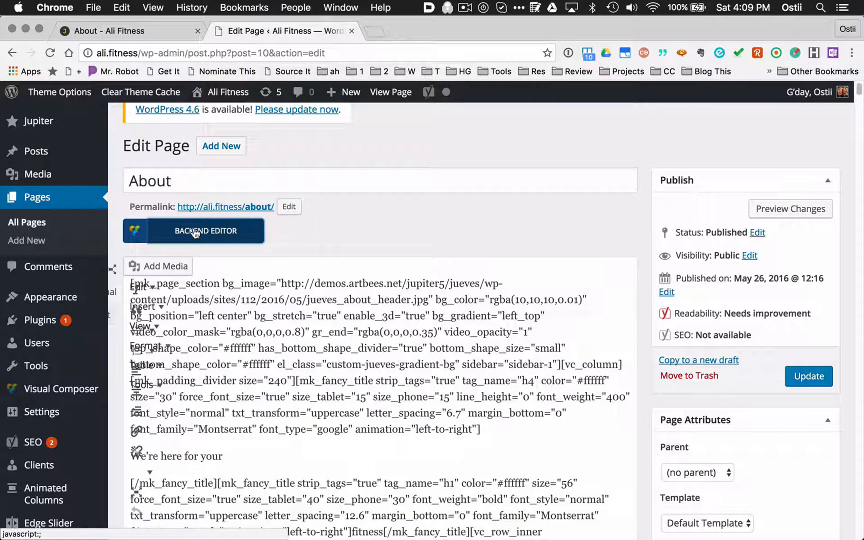
pyautogui.scroll(-5, 434, 396)
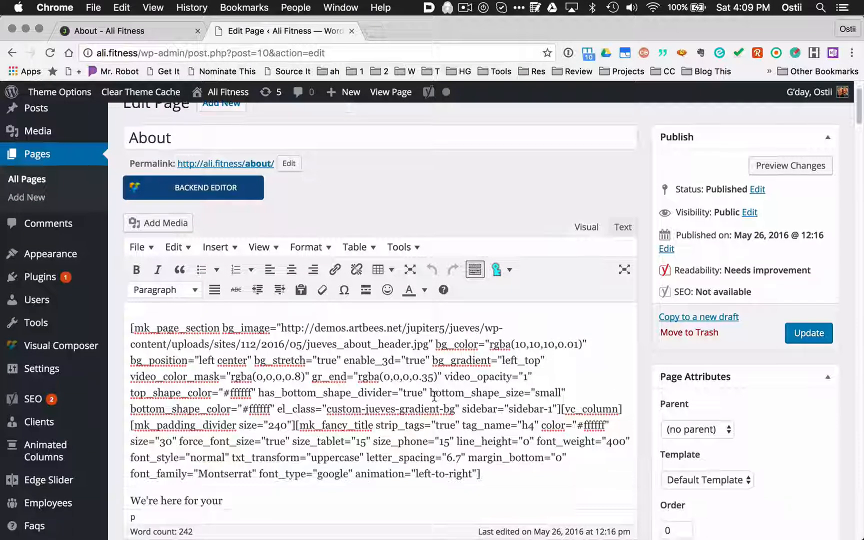
pyautogui.scroll(-2, 434, 395)
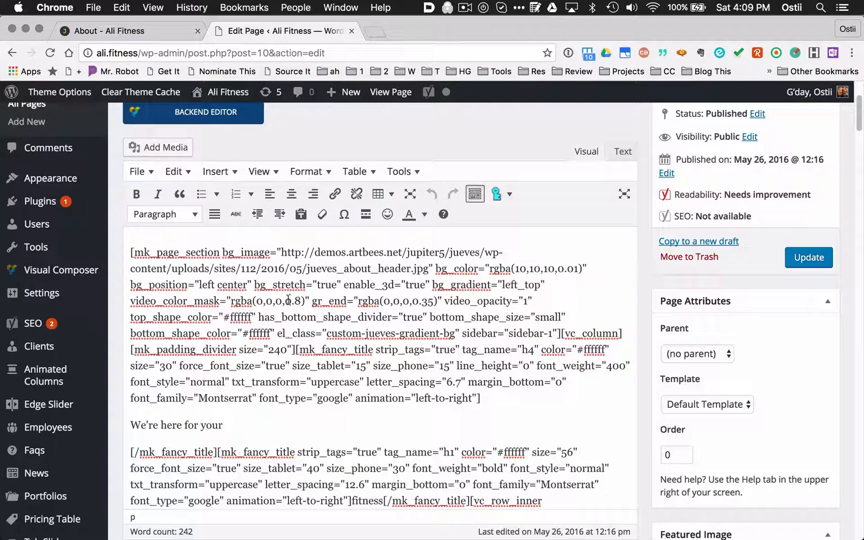
pyautogui.scroll(-3, 339, 353)
pyautogui.scroll(-1, 339, 353)
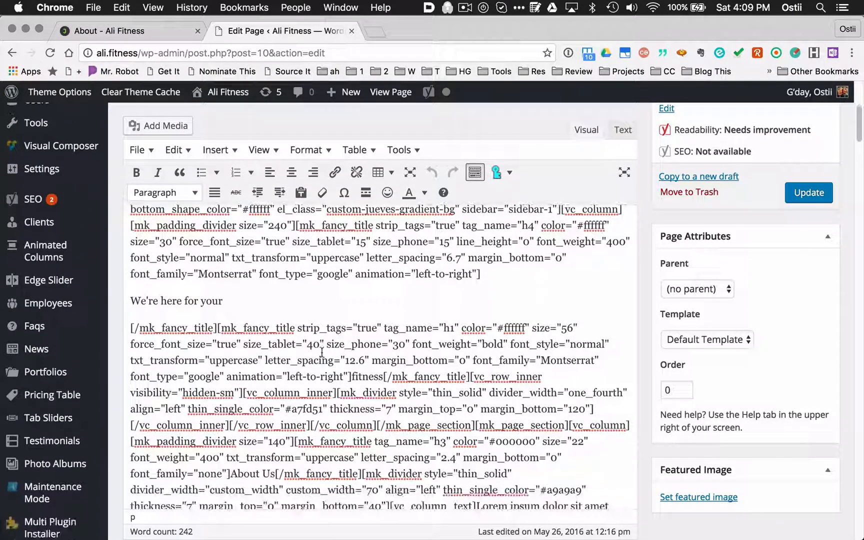
pyautogui.moveTo(131, 328); pyautogui.dragTo(311, 329)
pyautogui.scroll(9, 314, 333)
pyautogui.scroll(2, 313, 333)
pyautogui.scroll(-2, 270, 309)
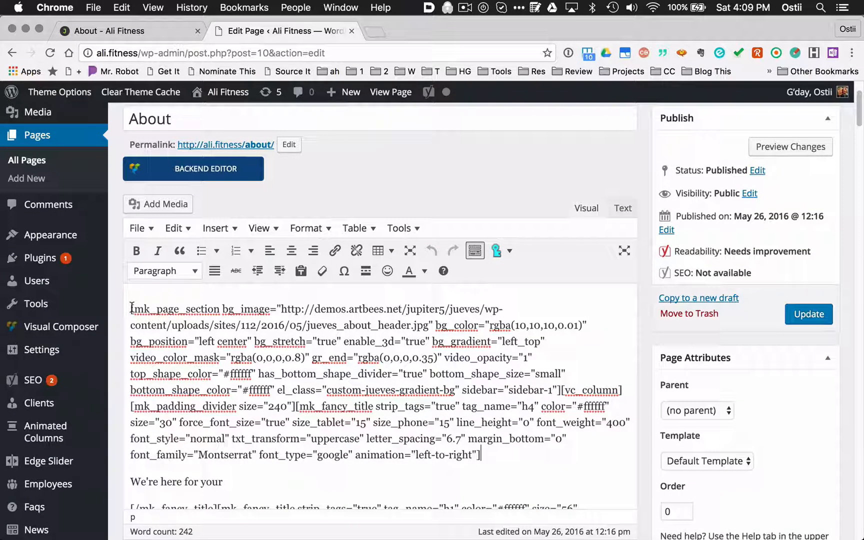
# - Return the About page to the backend editor and view the column layout options of the first page section
pyautogui.click(208, 171)
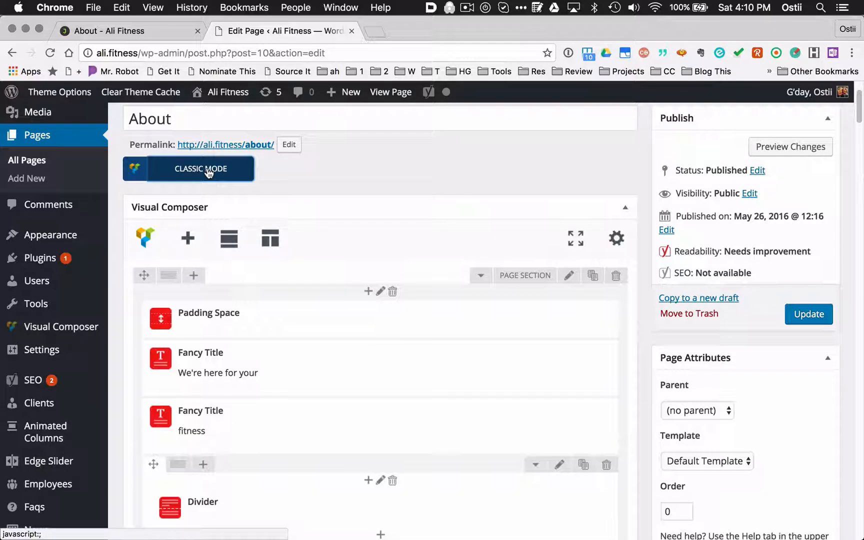
pyautogui.scroll(-1, 227, 315)
pyautogui.scroll(-1, 226, 316)
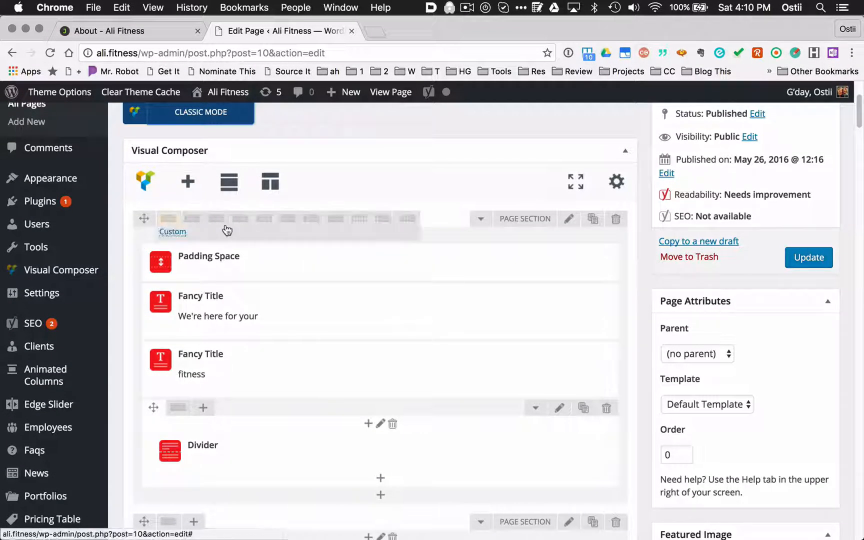
# - Check the heading order on the live About page and move the "We're here for your" Fancy Title above the "fitness" one
pyautogui.press('super+alt+Left')
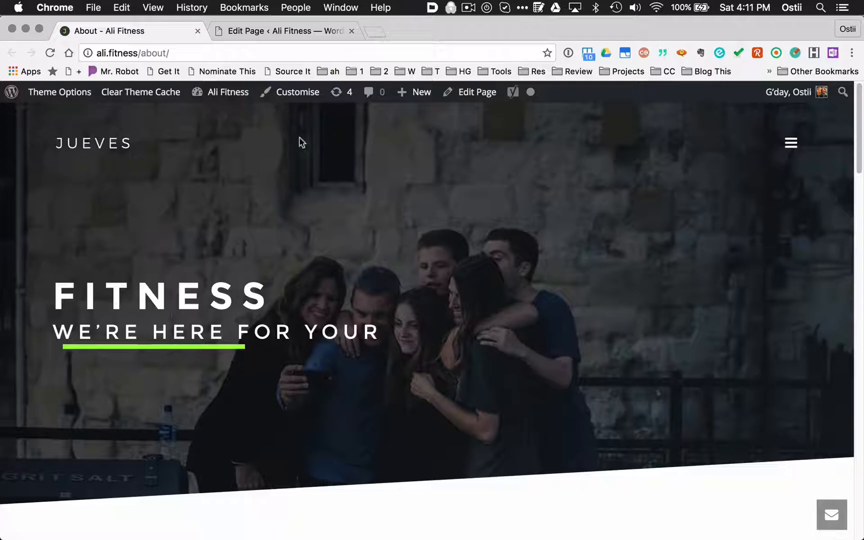
pyautogui.click(296, 31)
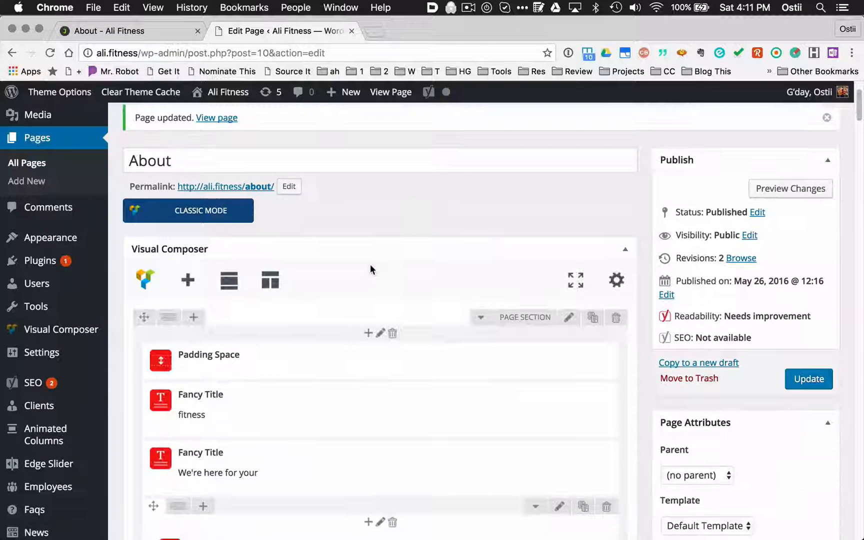
pyautogui.scroll(-4, 371, 264)
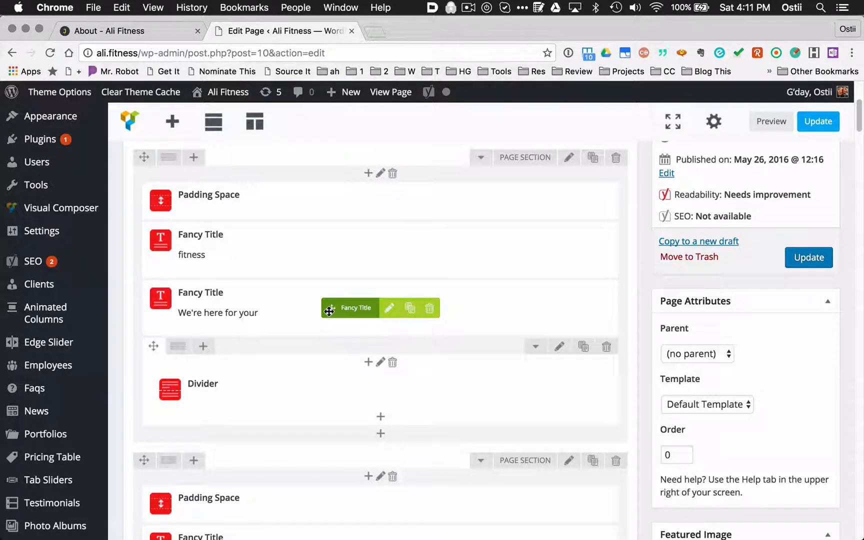
pyautogui.moveTo(329, 311); pyautogui.dragTo(326, 240)
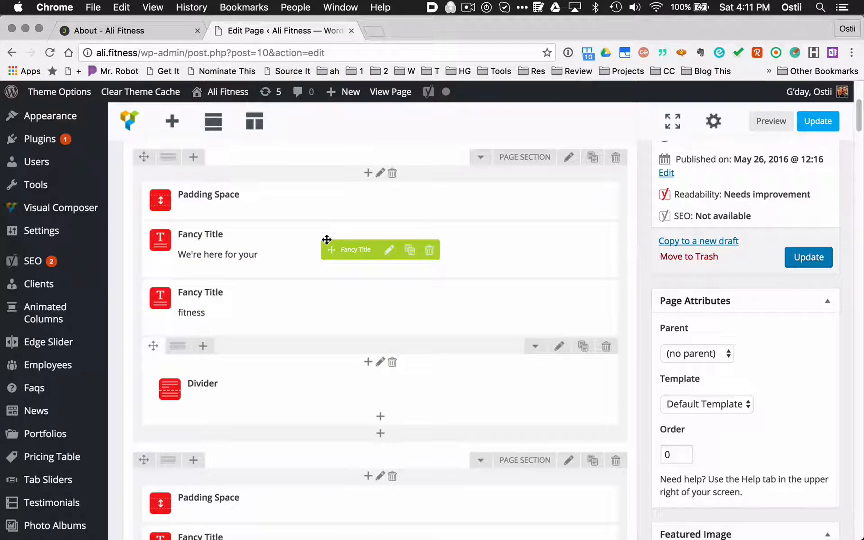
pyautogui.scroll(2, 519, 341)
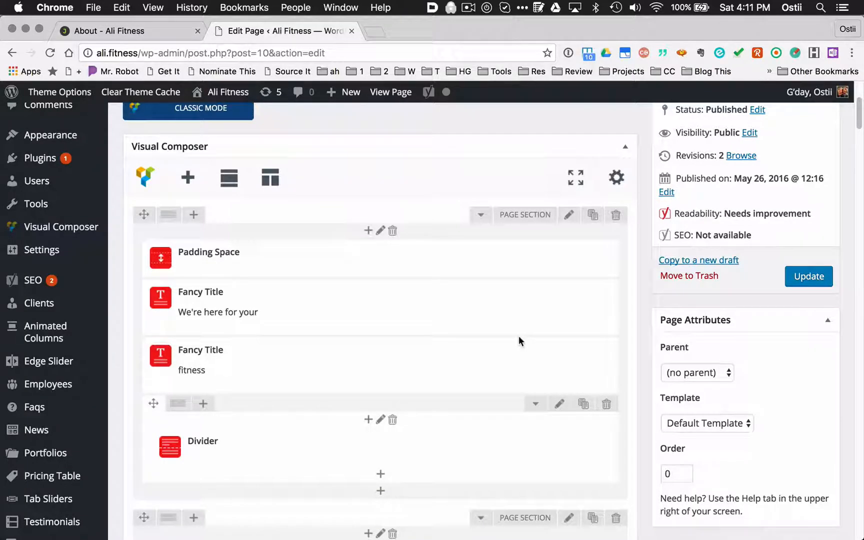
# - Open the element library from the first page section, browse all available elements and close it without adding any
pyautogui.scroll(-4, 519, 336)
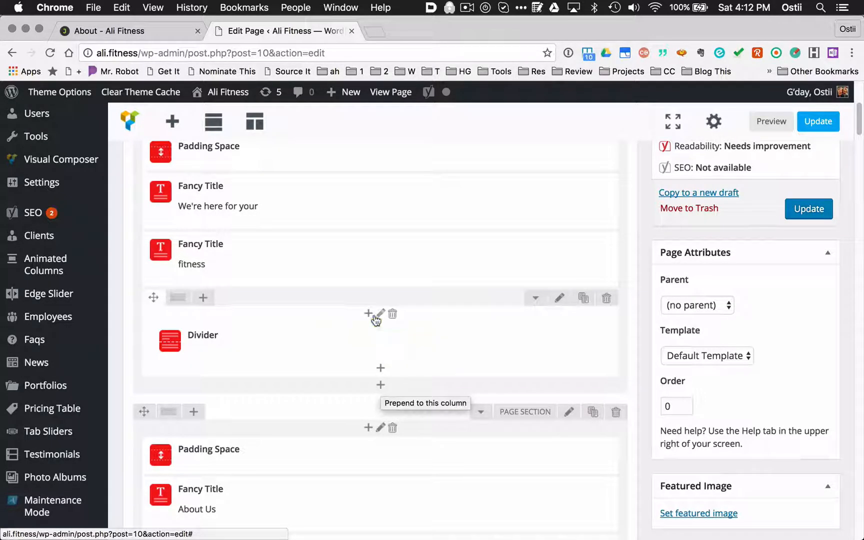
pyautogui.scroll(1, 367, 317)
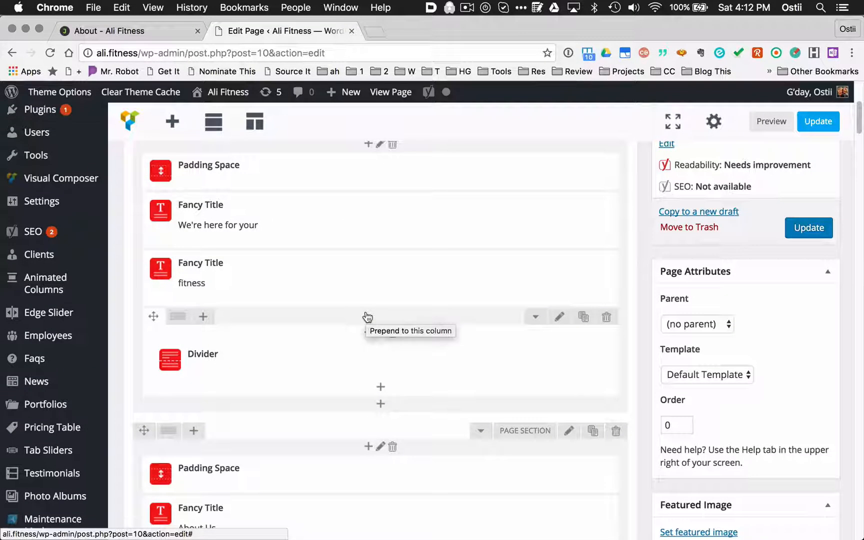
pyautogui.moveTo(366, 318); pyautogui.dragTo(381, 402)
pyautogui.click(380, 399)
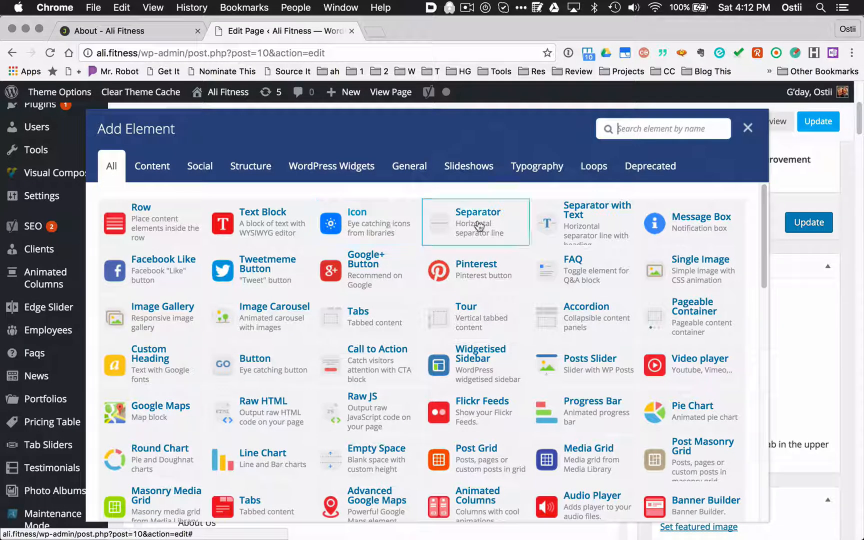
pyautogui.scroll(-3, 481, 222)
pyautogui.scroll(-9, 488, 228)
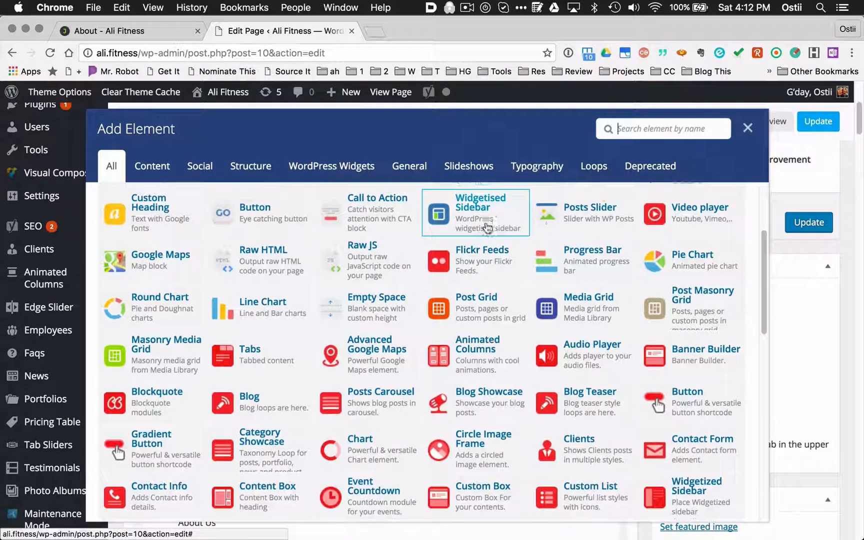
pyautogui.scroll(-12, 488, 228)
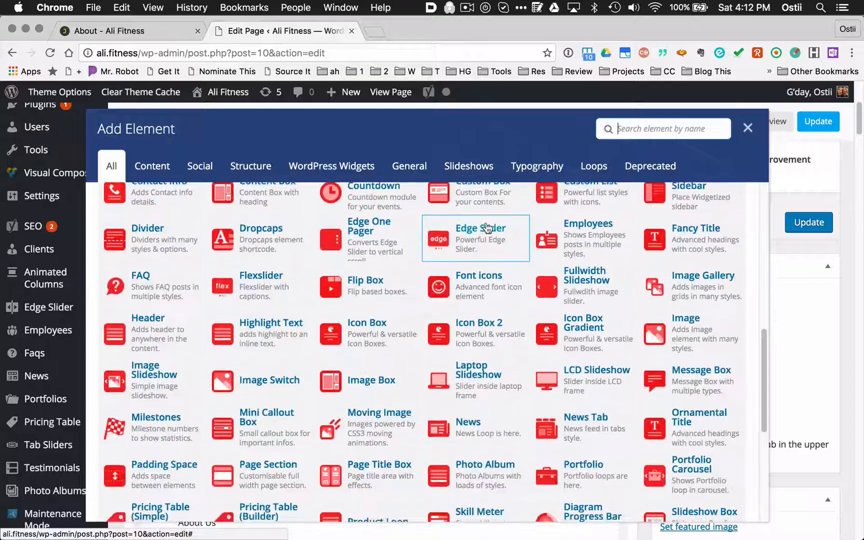
pyautogui.scroll(-4, 486, 225)
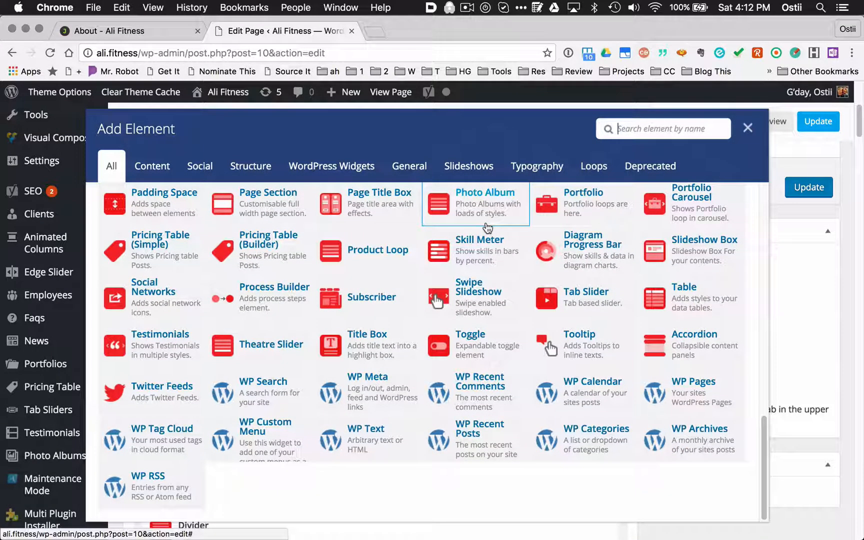
pyautogui.scroll(15, 487, 228)
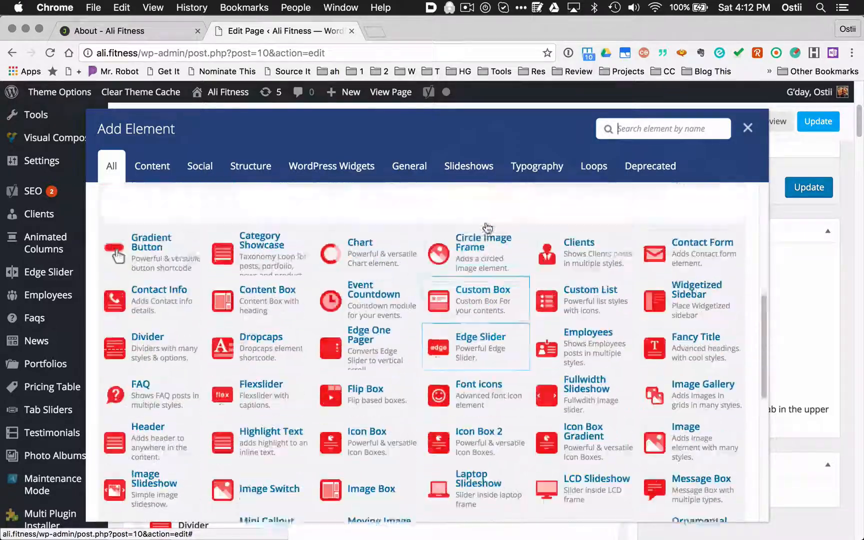
pyautogui.scroll(15, 487, 227)
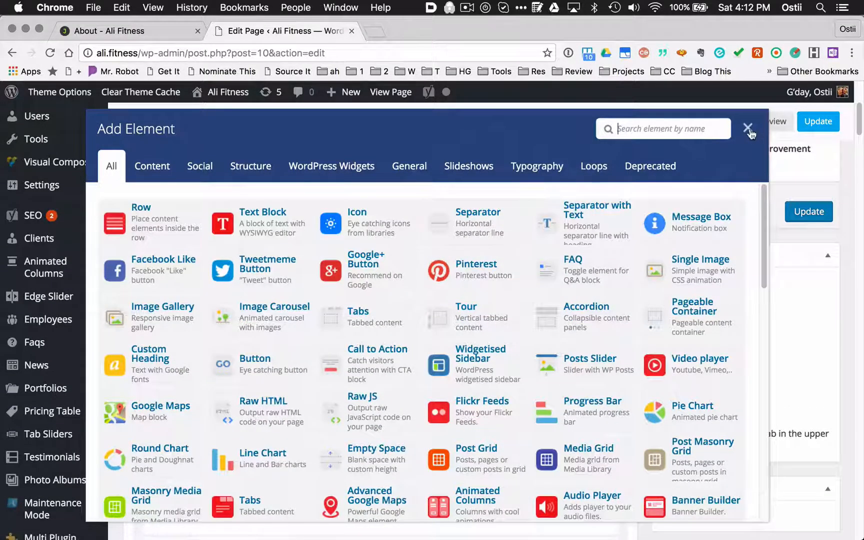
pyautogui.click(750, 130)
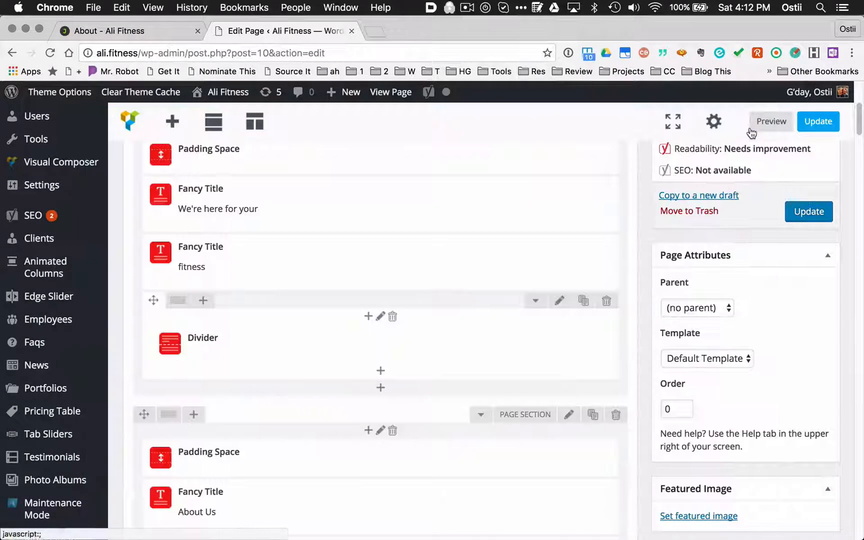
# - Move the "We're here for your fitness" page section below the About Us section and update the page
pyautogui.scroll(5, 645, 328)
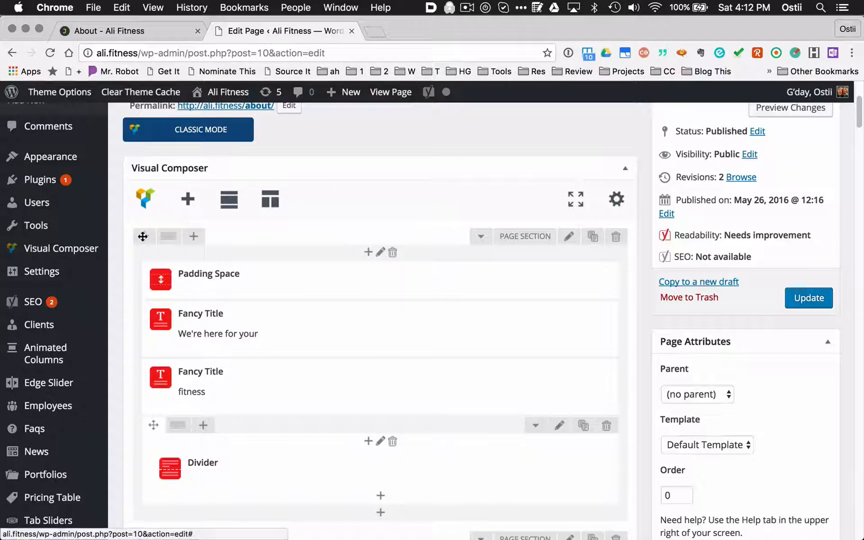
pyautogui.scroll(-5, 142, 237)
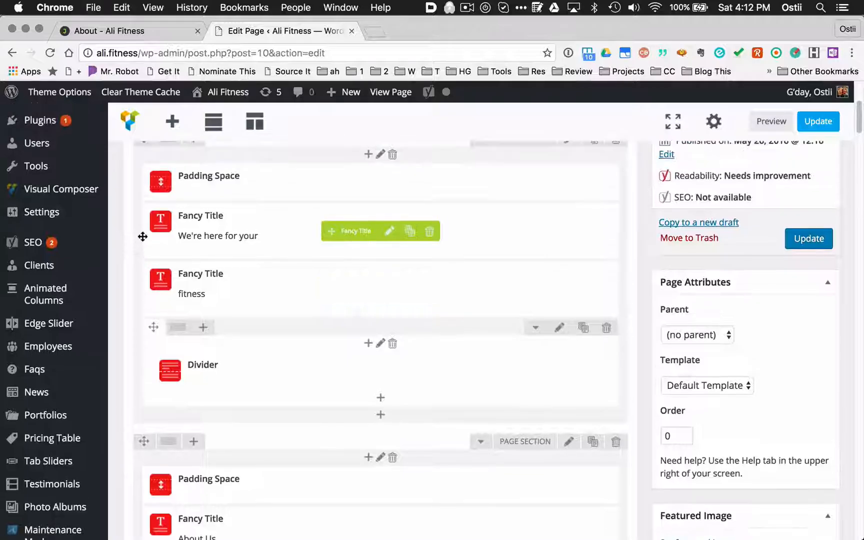
pyautogui.scroll(1, 143, 236)
pyautogui.moveTo(135, 168)
pyautogui.mouseDown()
pyautogui.moveTo(135, 264)
pyautogui.moveTo(171, 390)
pyautogui.moveTo(161, 472)
pyautogui.moveTo(167, 467)
pyautogui.moveTo(149, 320)
pyautogui.mouseUp()
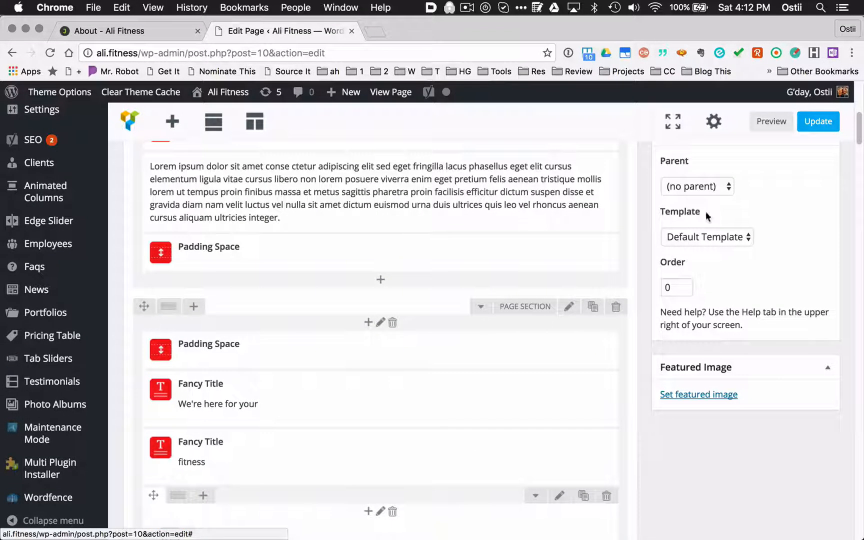
pyautogui.click(818, 121)
# - Reload the live About page and examine the order of its sections down to the Our Team area
pyautogui.press('super+alt+Left')
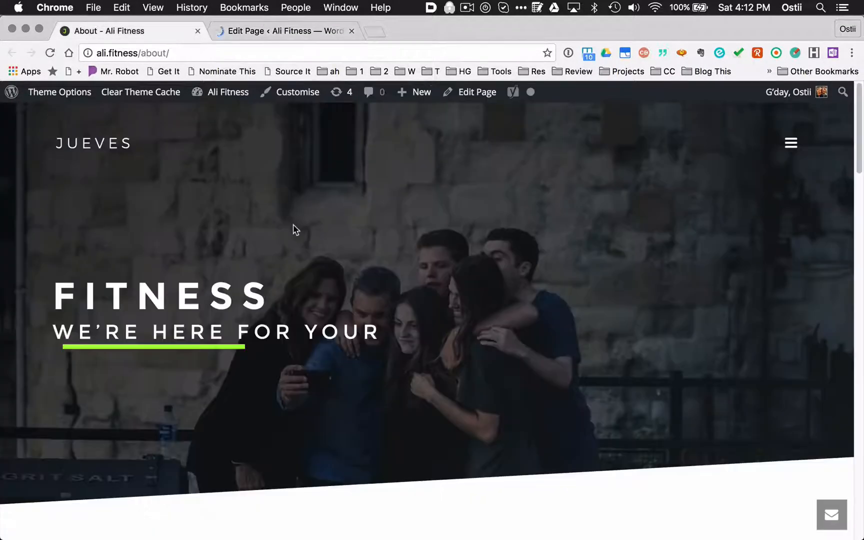
pyautogui.press('super+r')
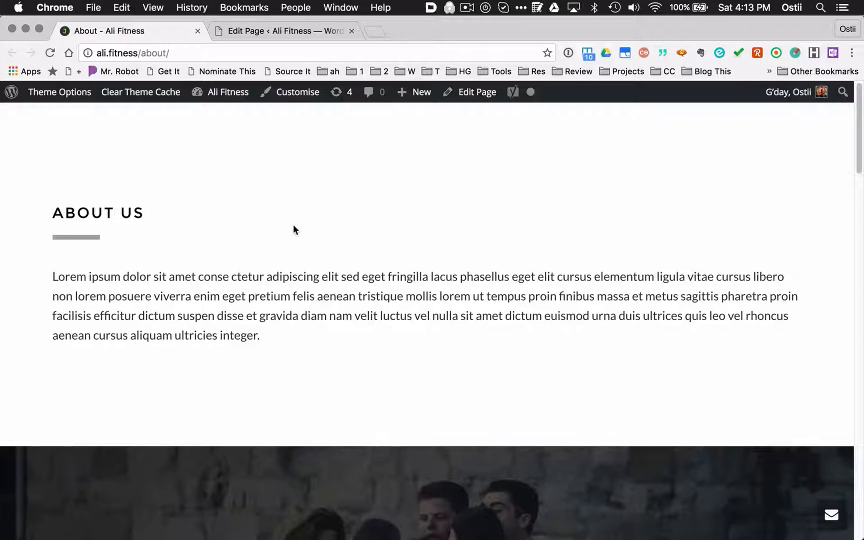
pyautogui.scroll(-5, 293, 225)
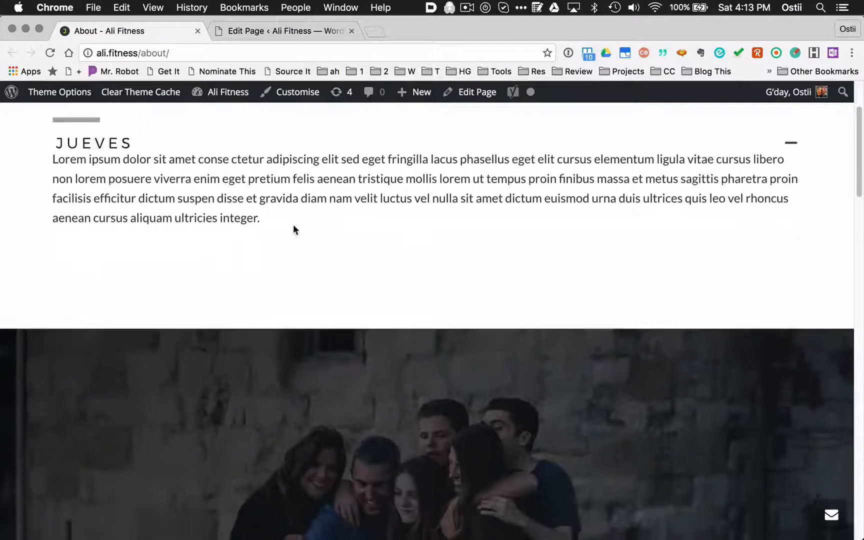
pyautogui.scroll(-5, 295, 230)
pyautogui.scroll(3, 295, 230)
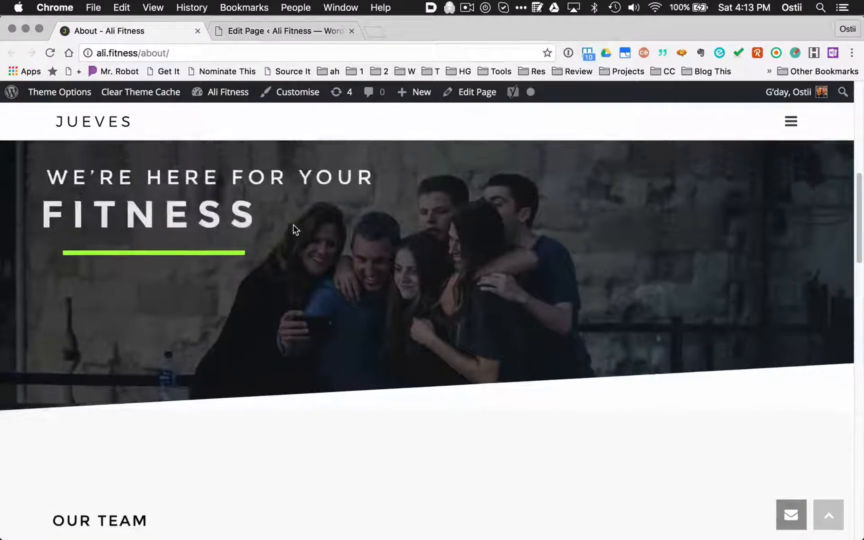
pyautogui.scroll(-5, 295, 229)
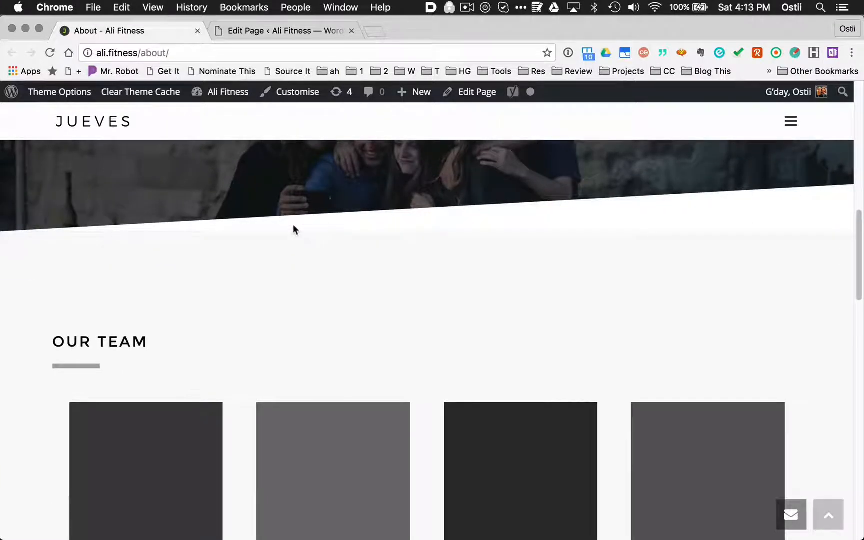
pyautogui.scroll(-8, 293, 229)
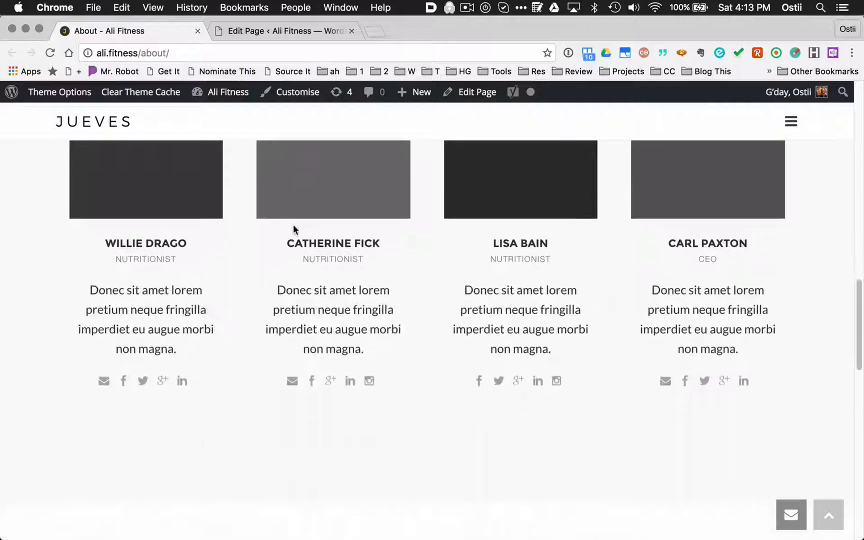
# - In the page editor, move the About Us page section back below the "We're here for your fitness" section
pyautogui.click(284, 32)
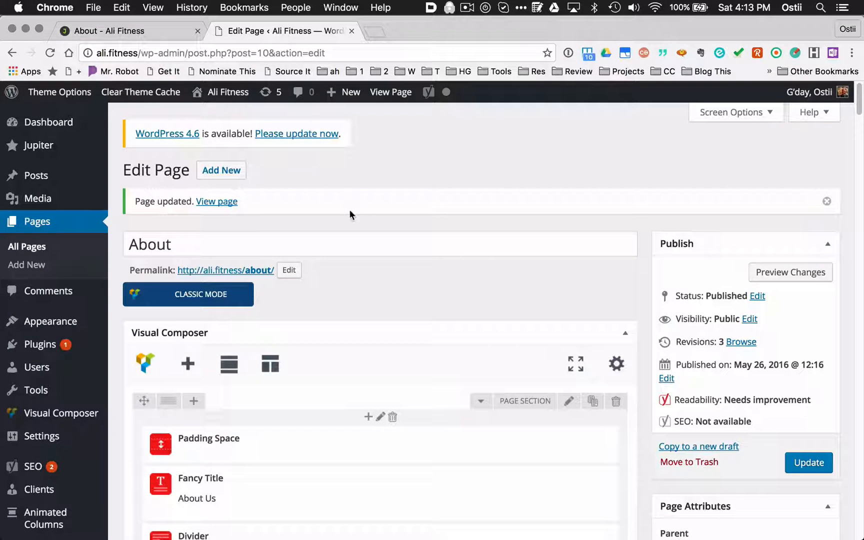
pyautogui.scroll(-10, 350, 215)
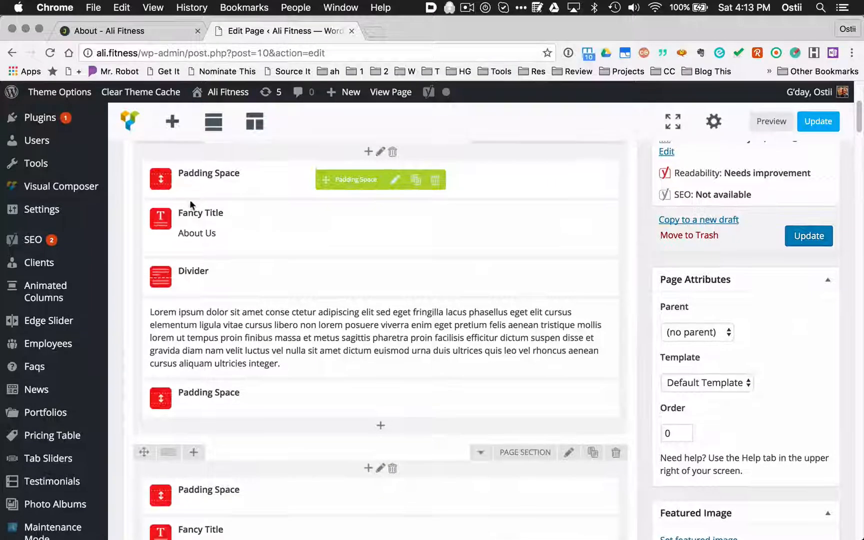
pyautogui.scroll(1, 190, 204)
pyautogui.moveTo(141, 156); pyautogui.dragTo(156, 424)
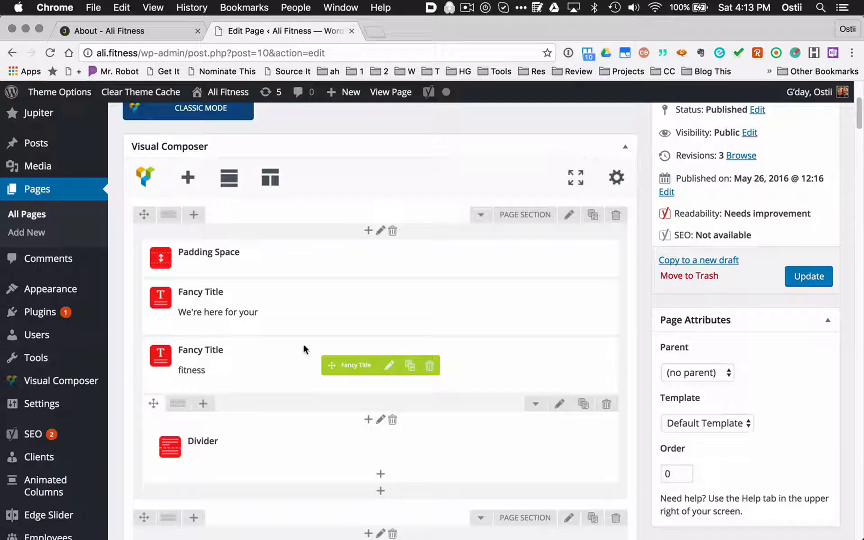
# - Collapse the first two page sections in the page editor and expand both of them again
pyautogui.scroll(1, 304, 349)
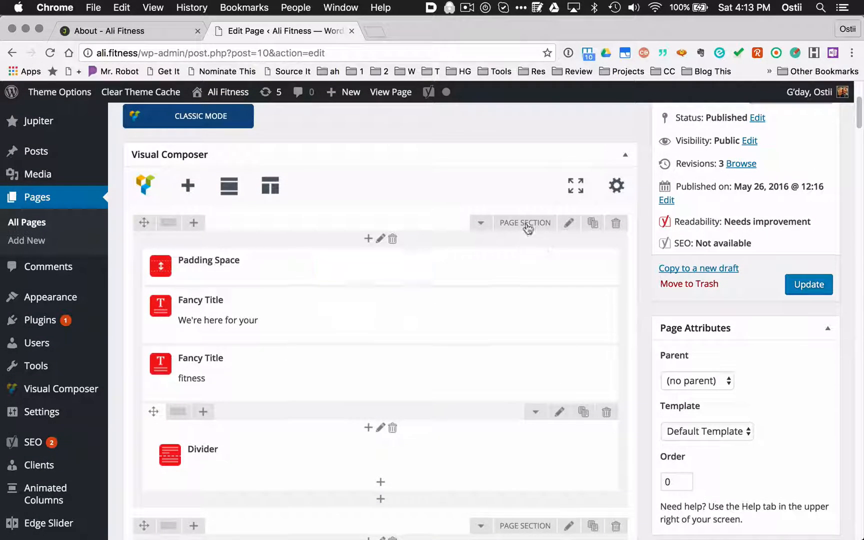
pyautogui.click(481, 224)
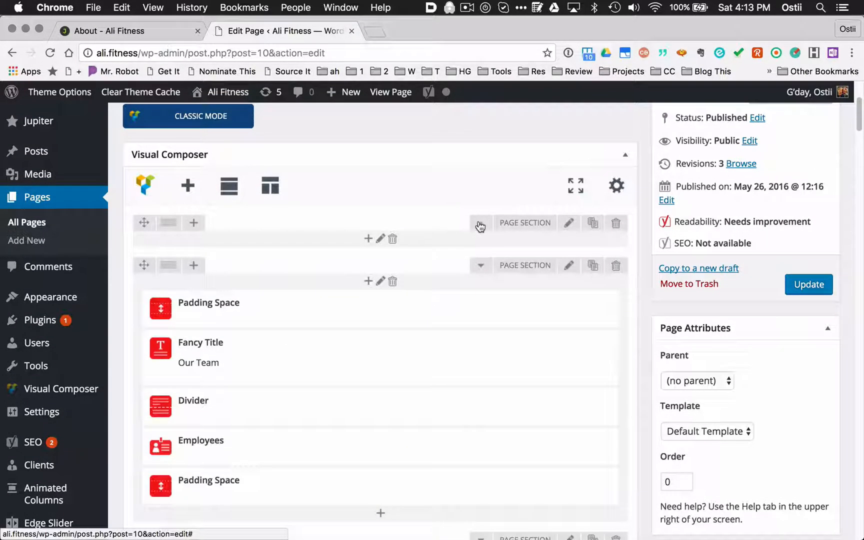
pyautogui.click(480, 265)
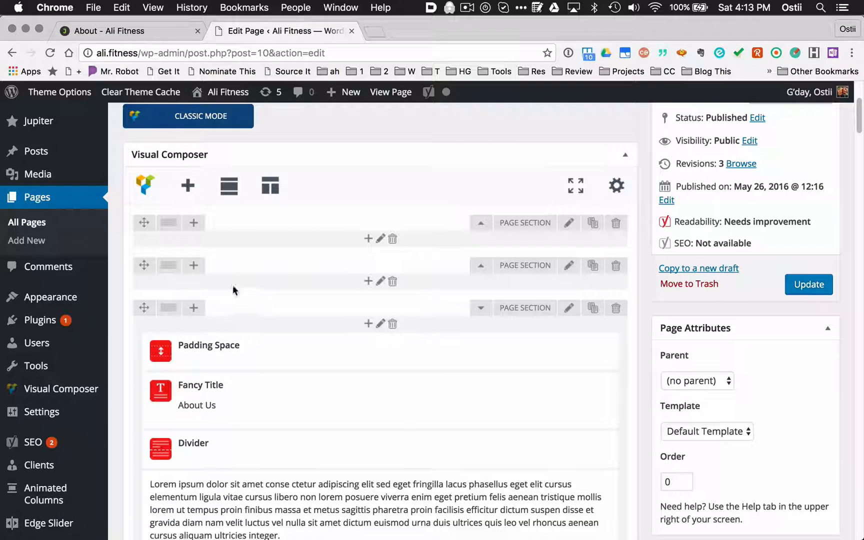
pyautogui.click(481, 266)
pyautogui.click(482, 225)
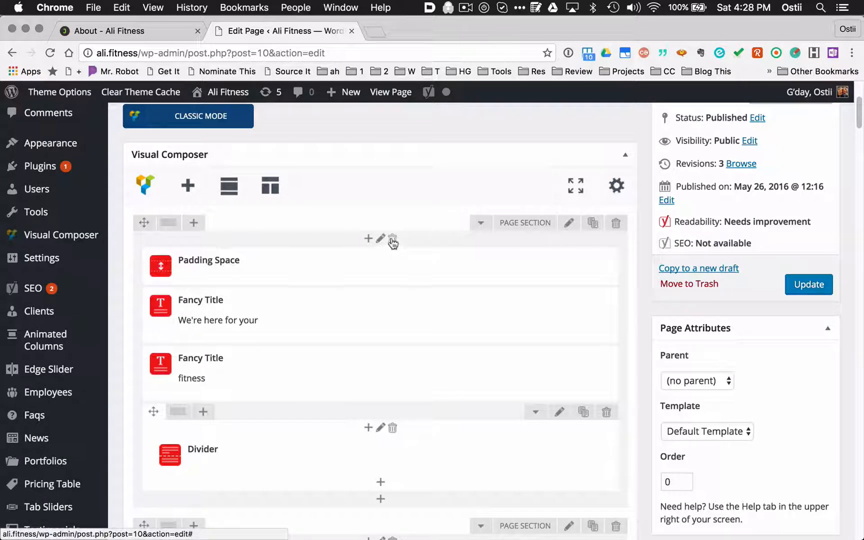
# - Open the settings of the text block in the About Us section and enlarge the settings window on three sides
pyautogui.moveTo(400, 266)
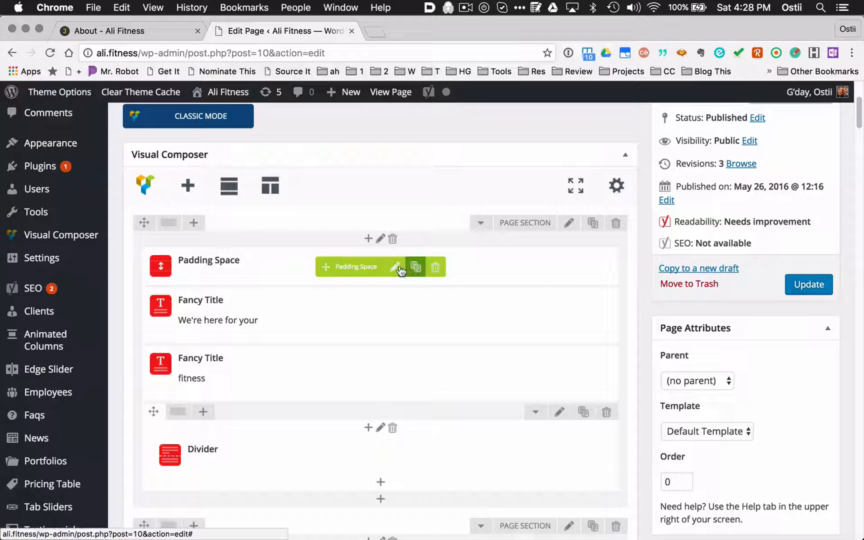
pyautogui.scroll(-1, 394, 271)
pyautogui.scroll(-1, 394, 272)
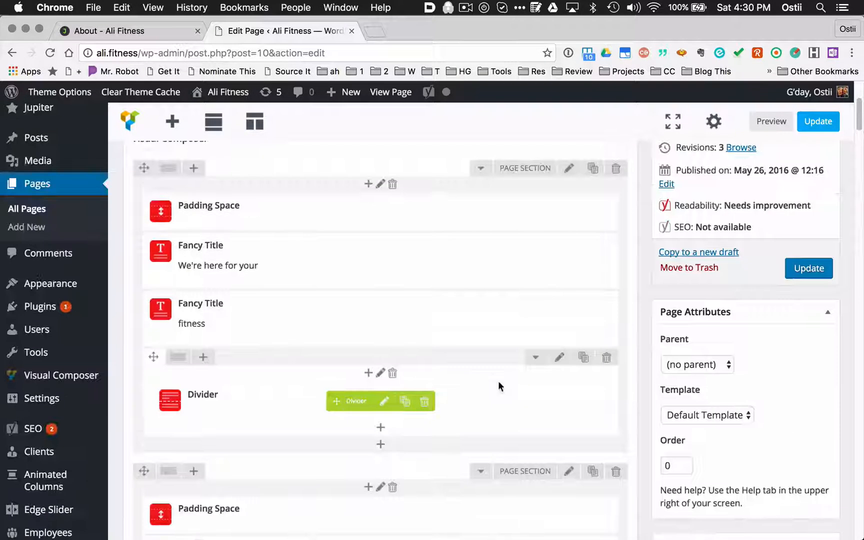
pyautogui.scroll(-2, 498, 380)
pyautogui.scroll(-3, 498, 381)
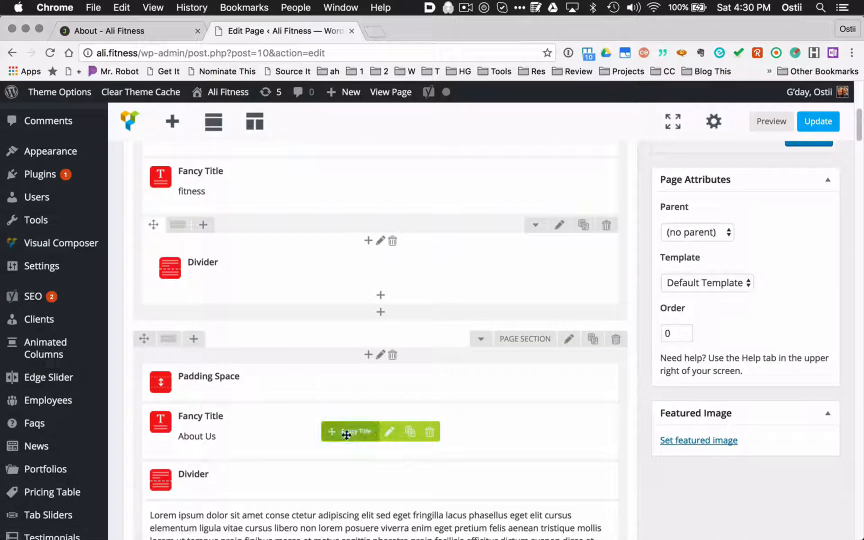
pyautogui.scroll(-3, 347, 434)
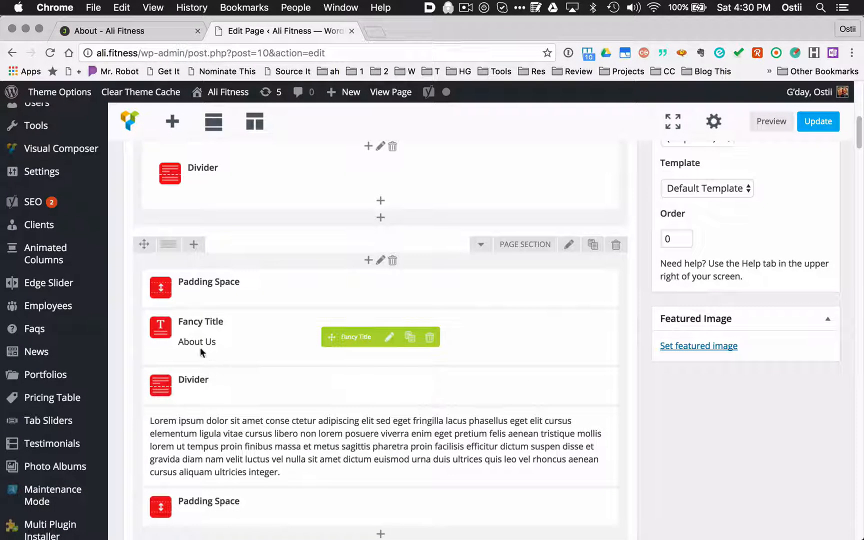
pyautogui.scroll(-1, 207, 344)
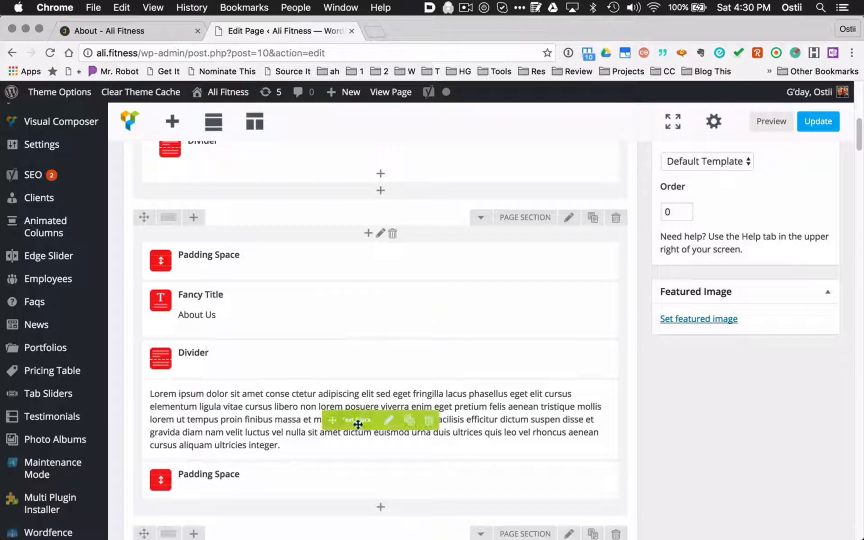
pyautogui.click(389, 423)
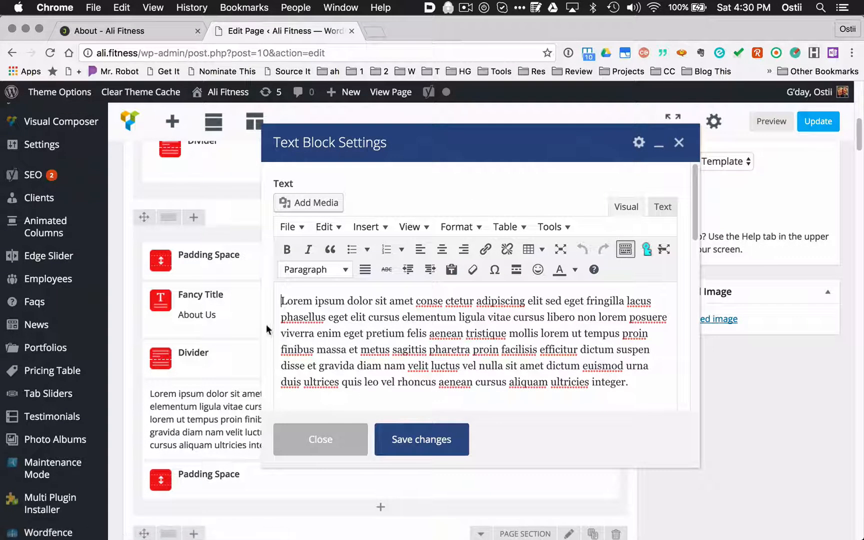
pyautogui.moveTo(259, 323); pyautogui.dragTo(76, 329)
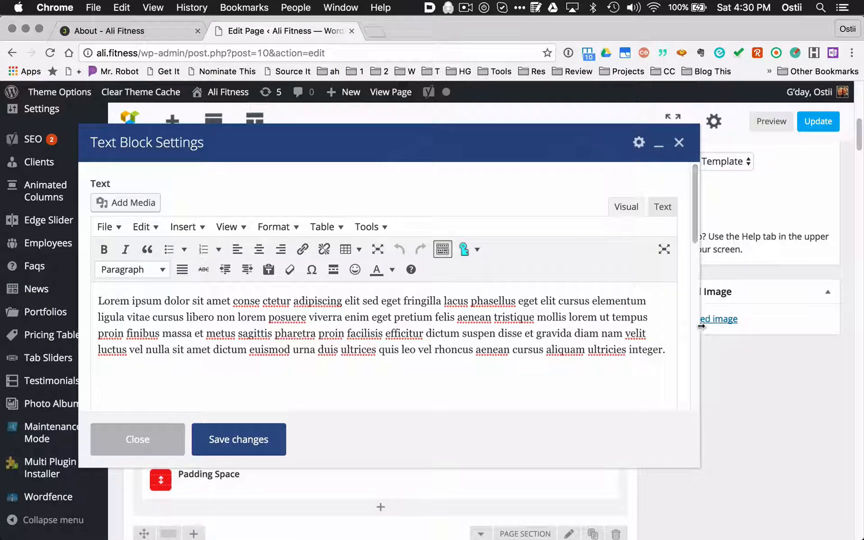
pyautogui.moveTo(701, 326); pyautogui.dragTo(779, 326)
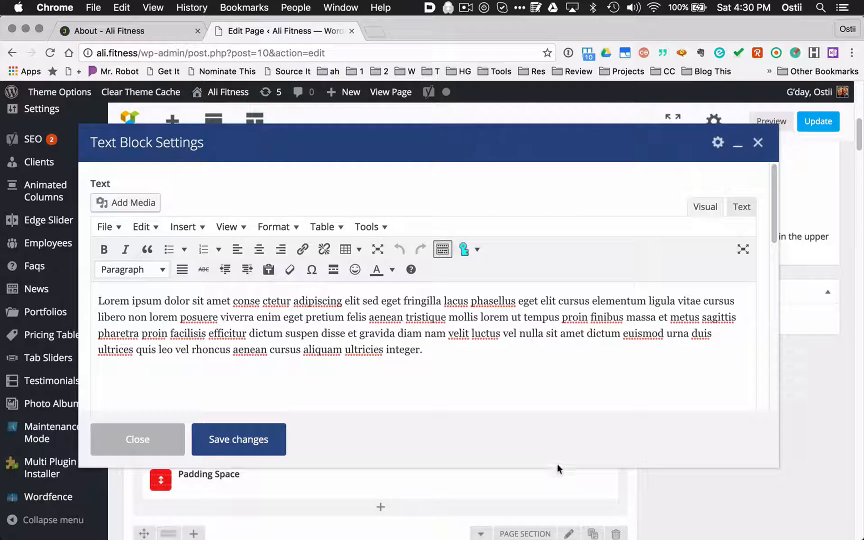
pyautogui.moveTo(558, 469); pyautogui.dragTo(564, 511)
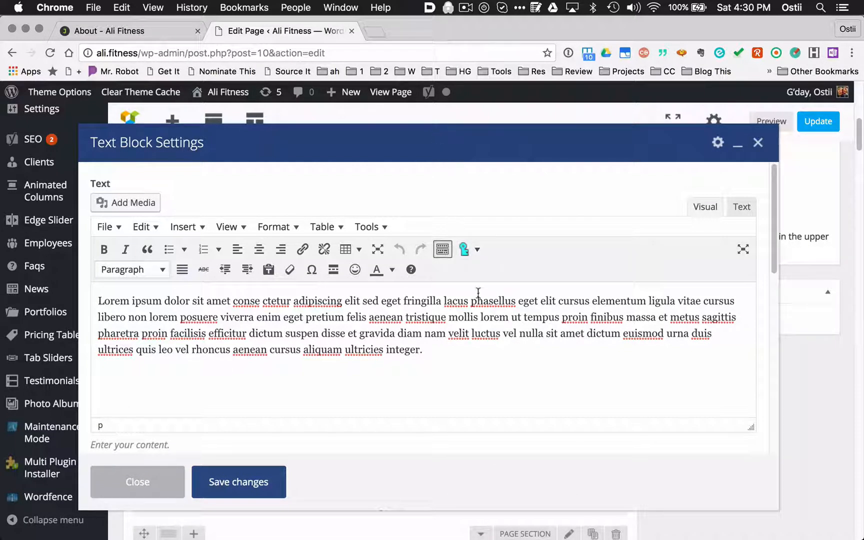
# - Replace the lorem ipsum placeholder with the trainer's biography beginning "Currently based in Discovery Bay, Hong Kong, I left the corporate world"
pyautogui.moveTo(441, 351); pyautogui.dragTo(91, 292)
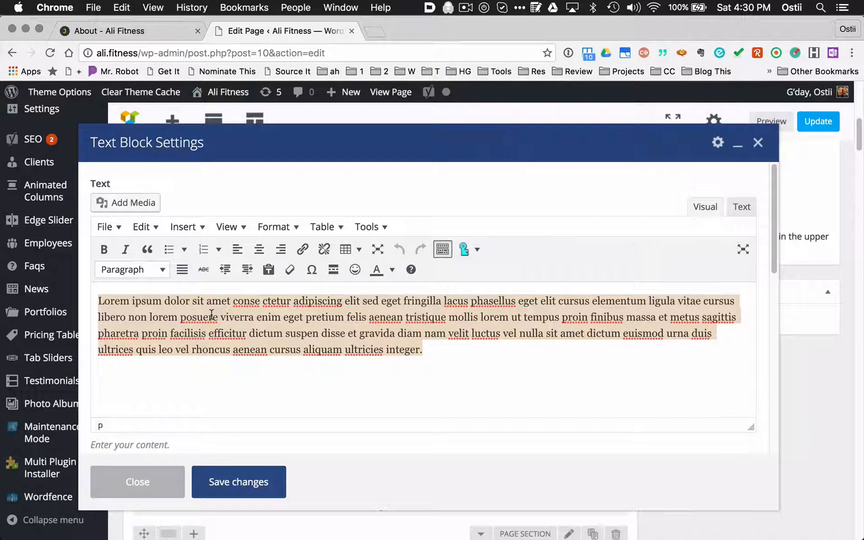
pyautogui.moveTo(452, 356); pyautogui.dragTo(99, 299)
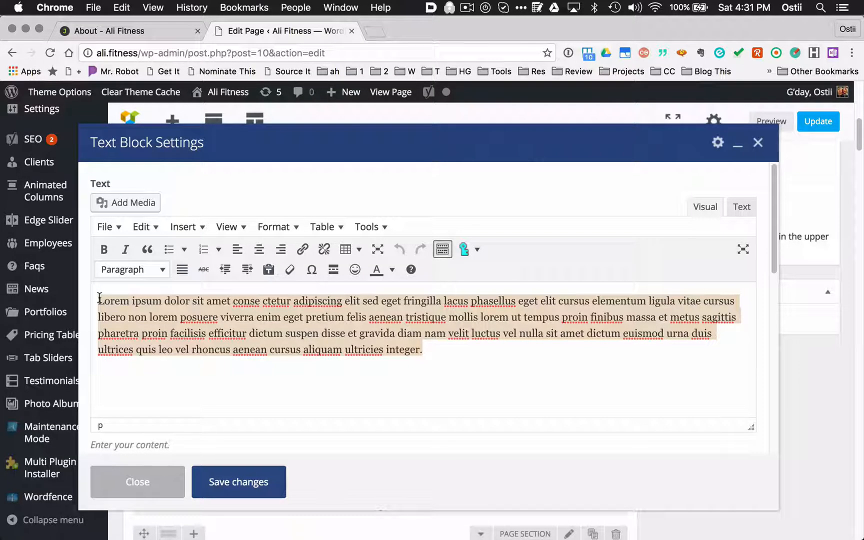
pyautogui.write('Currently based in Discovery Bay, Hong Kong, I left the corporate world in Sydney, Australia to follow my passion. I love helping people transform their bodies and minds through fitness and nutrition. I am a qualified personal trainer and yoga teacher and currently doing my Masters in nutrition through an Australian University. With over 10 plus years experience and several qualifications in health, fitness and yoga, I look forward to making a difference in your life.')
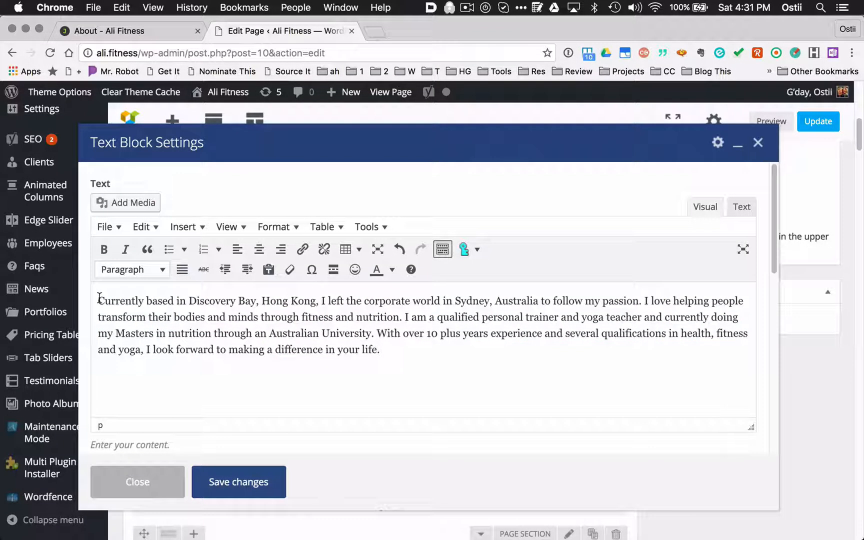
# - Split the biography into three paragraphs, starting new ones at "I am a qualified" and "With over 10 plus years", and save the text block
pyautogui.click(405, 317)
pyautogui.press('BackSpace')
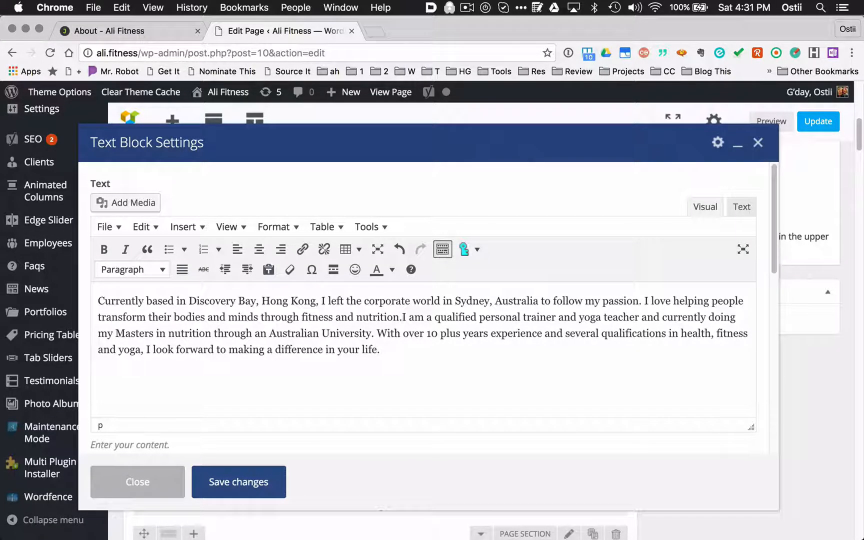
pyautogui.press('Return')
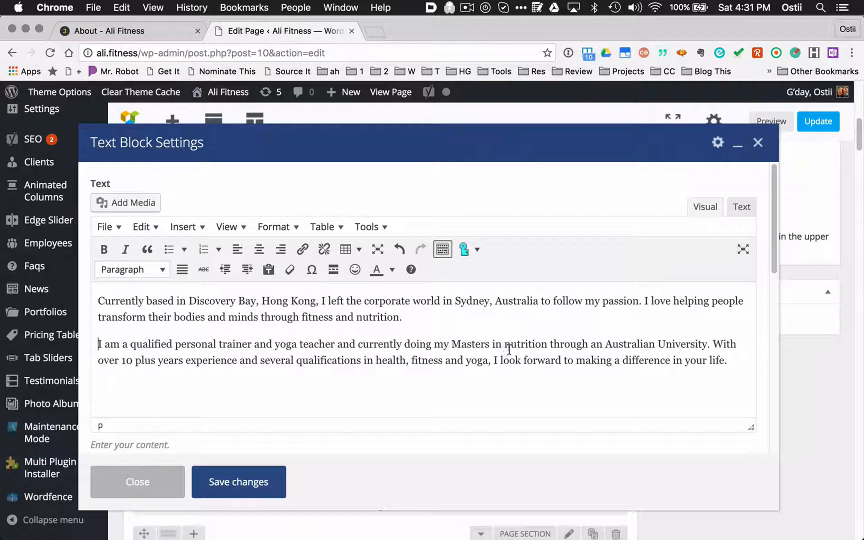
pyautogui.click(713, 344)
pyautogui.press('BackSpace')
pyautogui.press('Return')
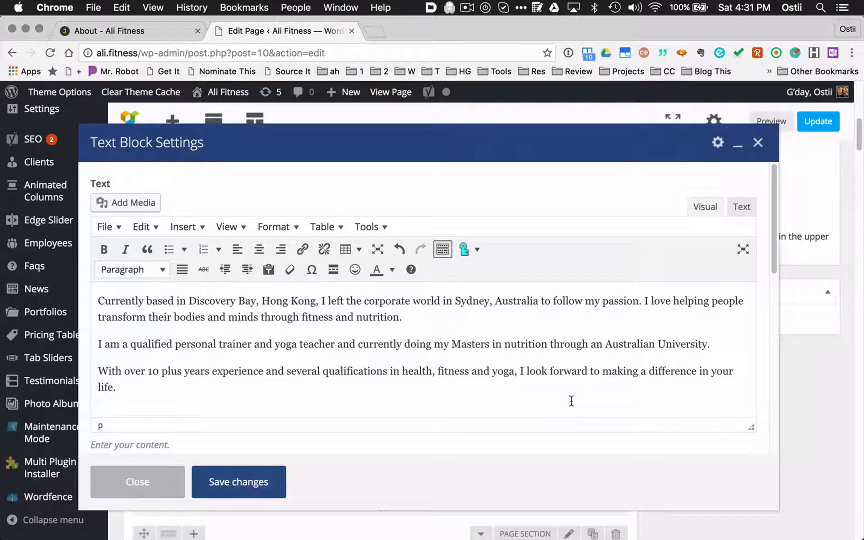
pyautogui.scroll(-1, 571, 401)
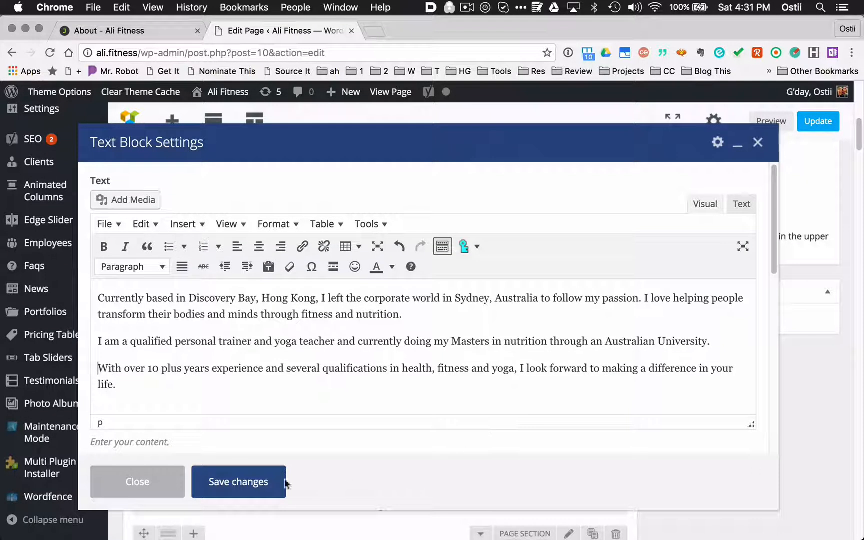
pyautogui.click(260, 488)
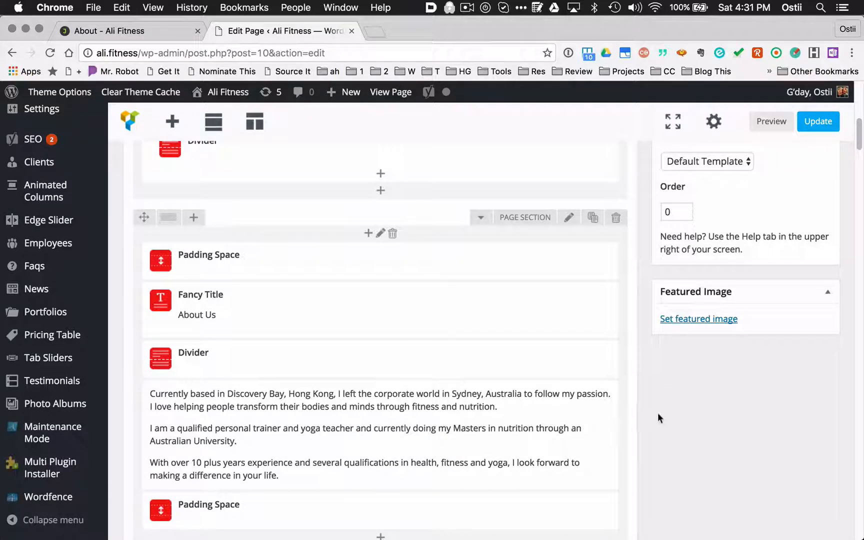
# - Update the page and check the new About Us text on the reloaded live About page
pyautogui.click(817, 122)
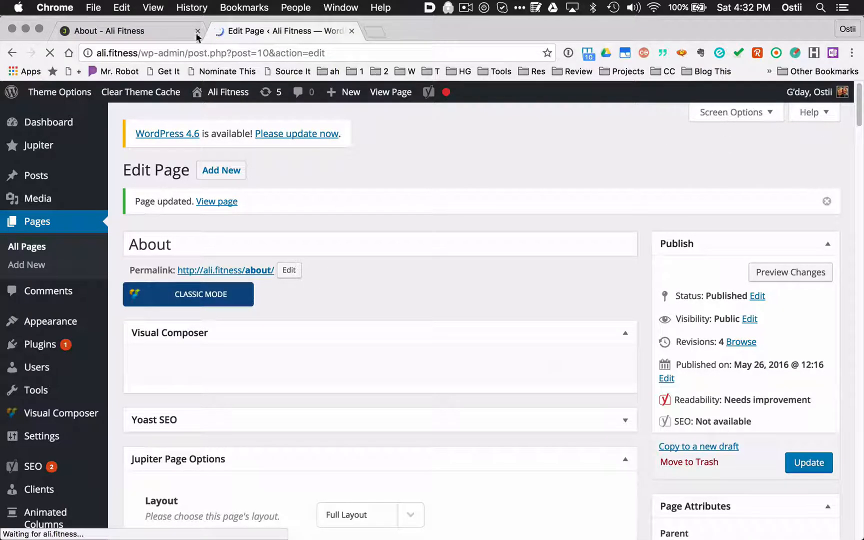
pyautogui.click(165, 33)
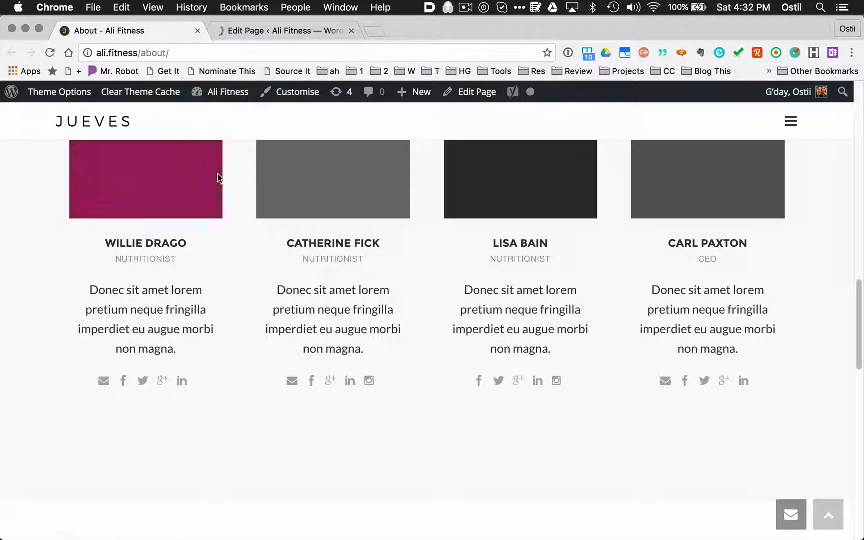
pyautogui.press('super+r')
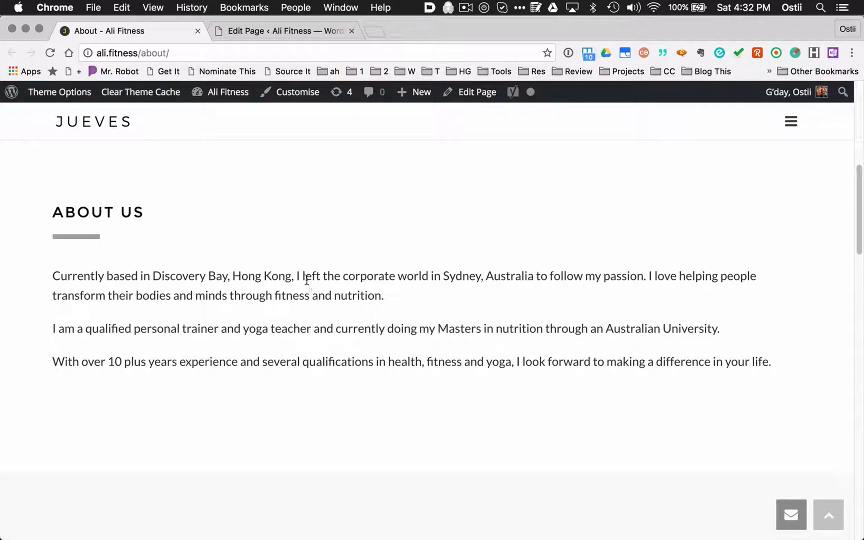
pyautogui.moveTo(57, 275); pyautogui.dragTo(592, 367)
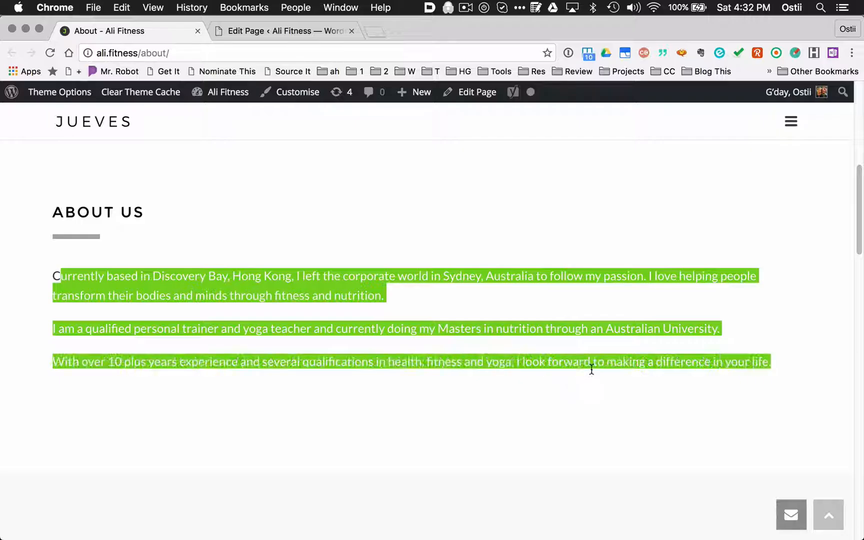
pyautogui.click(334, 301)
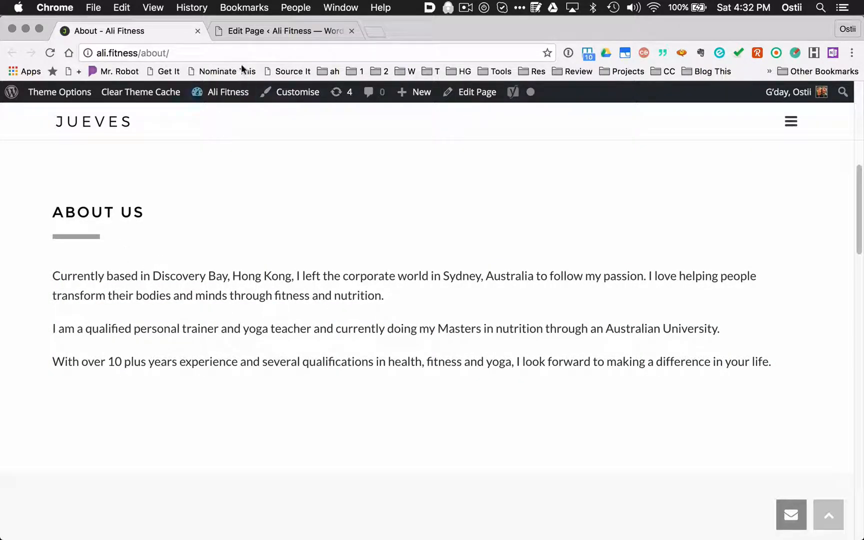
# - Back in the page editor, replace "Us" in the About Us fancy title with the first name from the site's title and save it
pyautogui.click(269, 34)
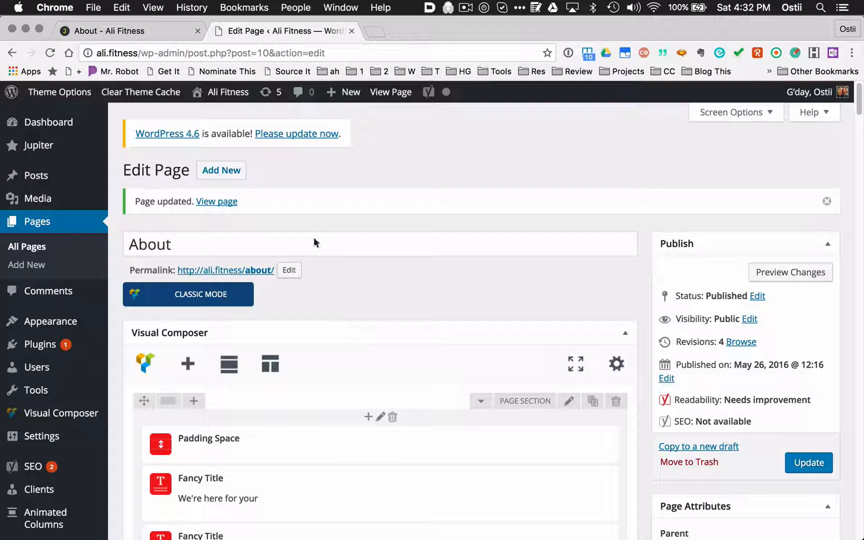
pyautogui.scroll(-10, 336, 323)
pyautogui.scroll(-3, 335, 323)
pyautogui.moveTo(202, 340)
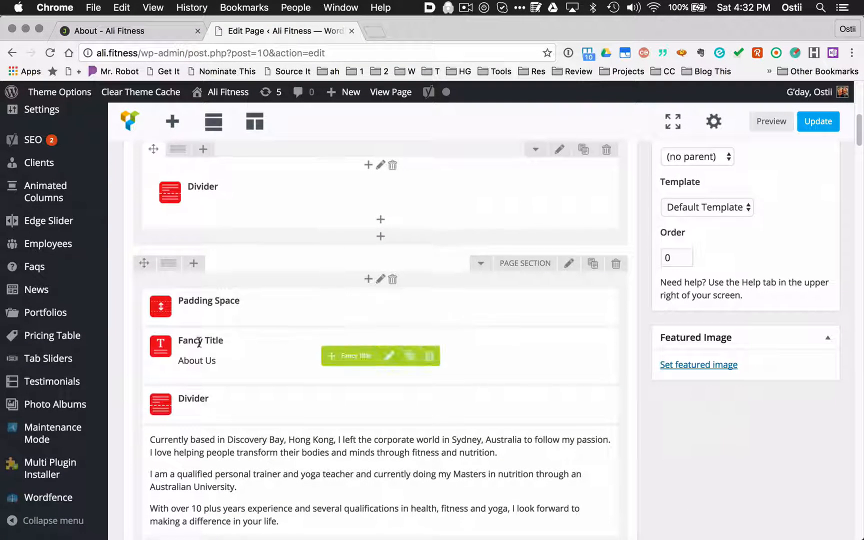
pyautogui.click(389, 357)
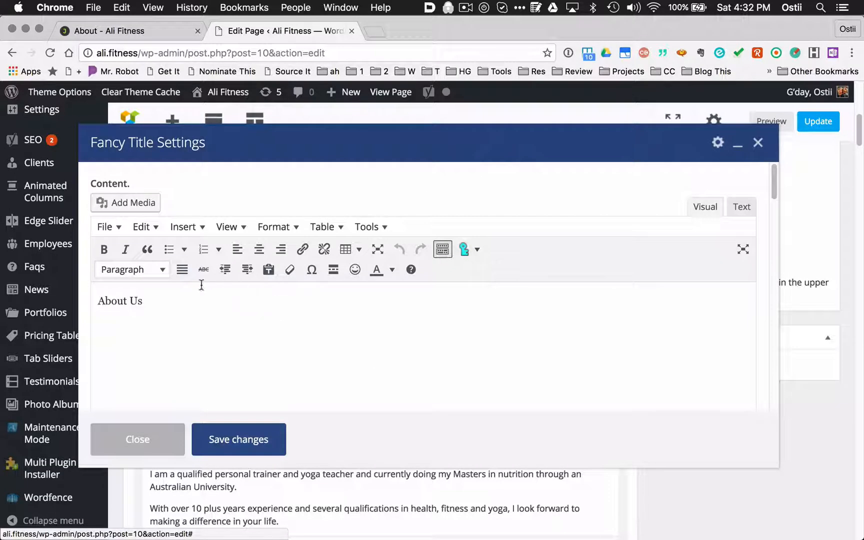
pyautogui.click(170, 301)
pyautogui.moveTo(132, 301); pyautogui.dragTo(147, 301)
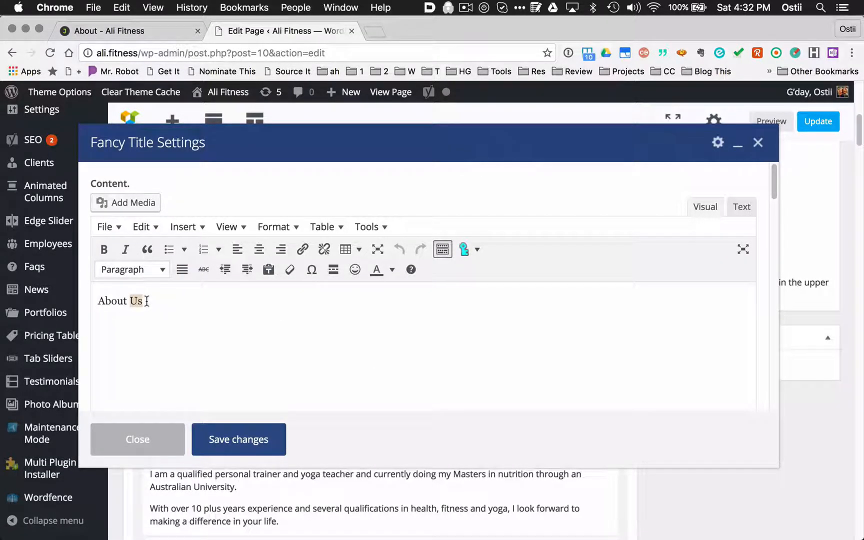
pyautogui.write('A')
pyautogui.click(237, 433)
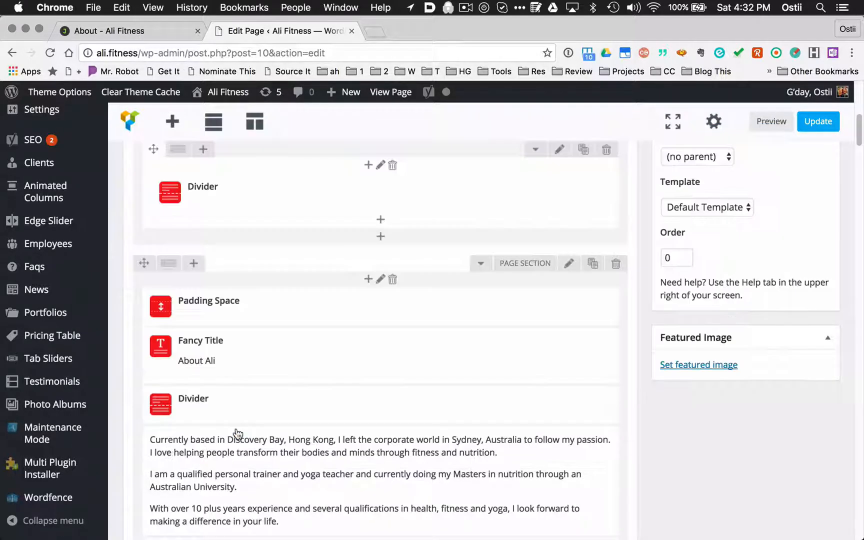
# - Open the Our Team fancy title's settings to view its text, and close them without saving
pyautogui.scroll(-3, 642, 446)
pyautogui.scroll(-5, 643, 448)
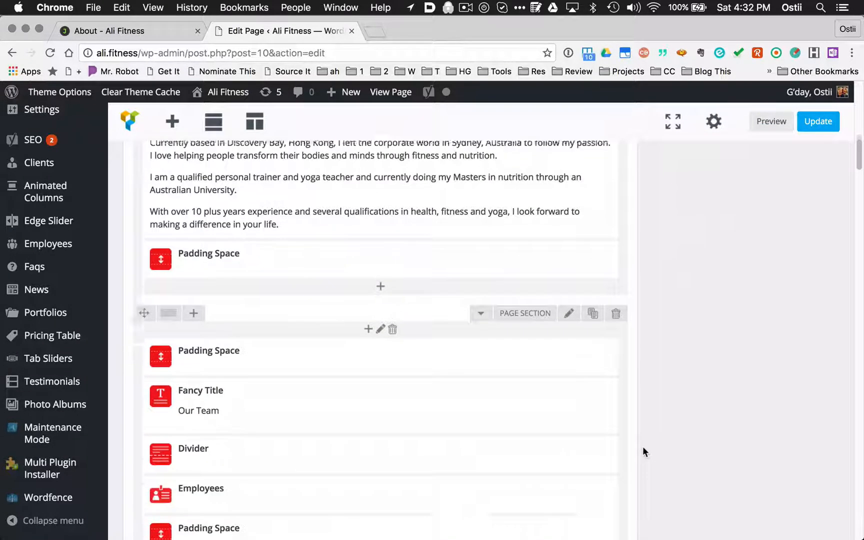
pyautogui.moveTo(176, 383)
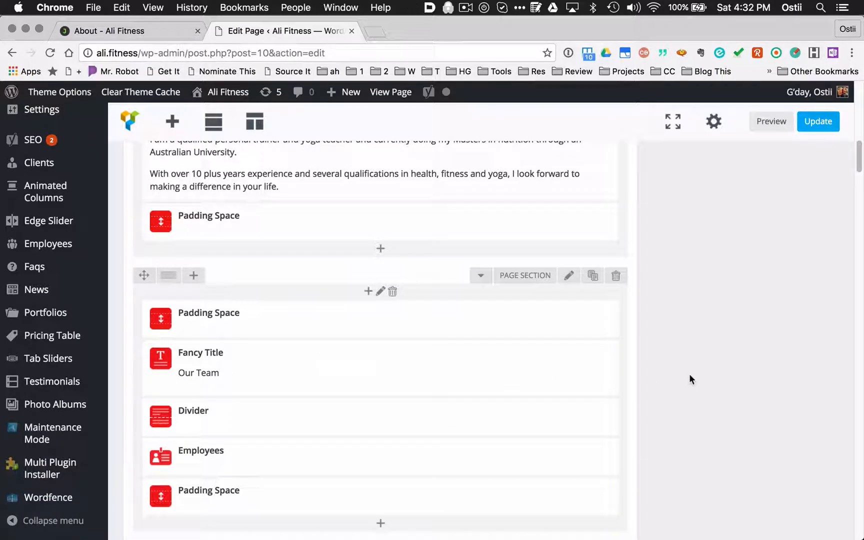
pyautogui.scroll(-2, 665, 398)
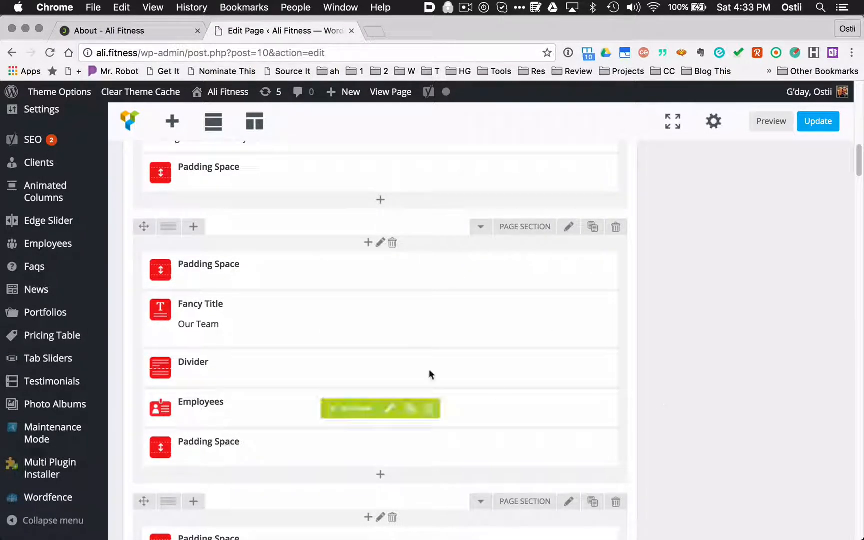
pyautogui.moveTo(367, 330)
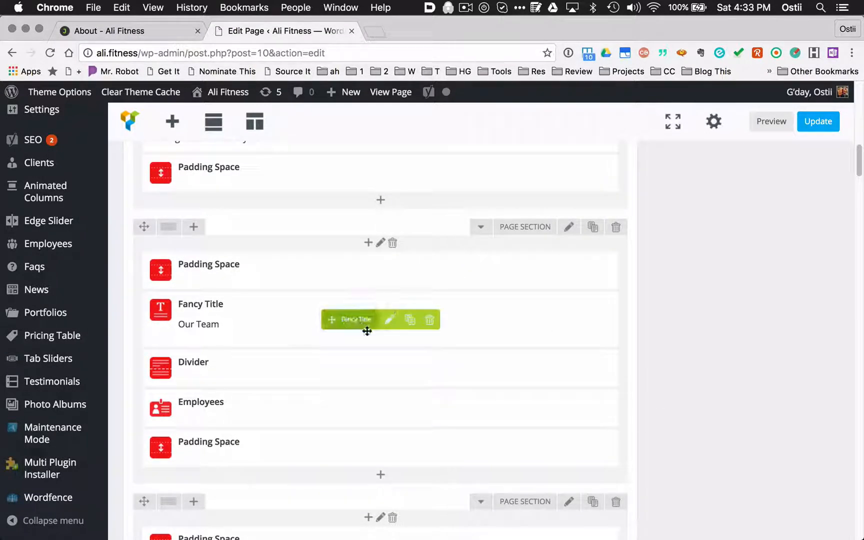
pyautogui.click(391, 320)
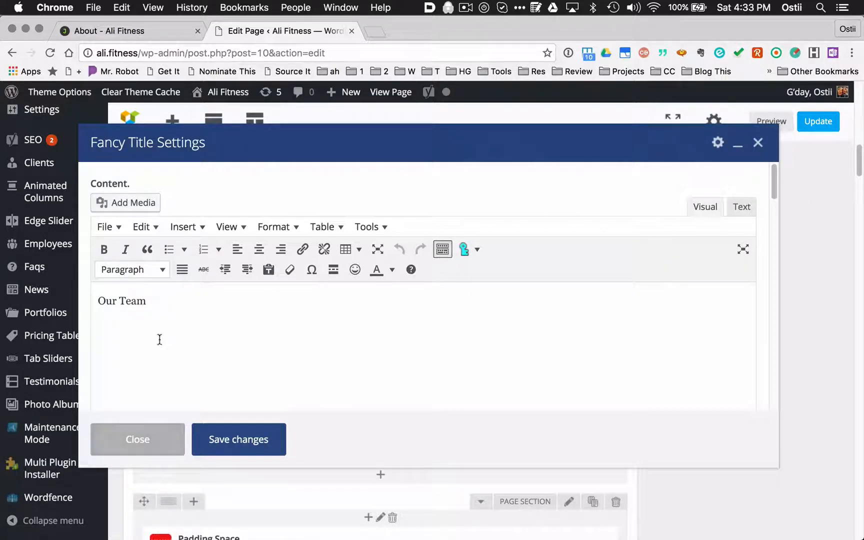
pyautogui.click(168, 442)
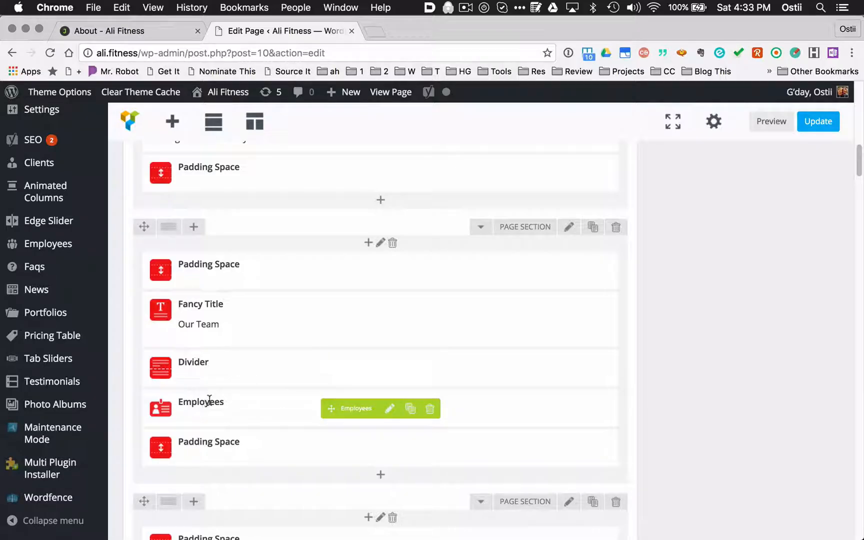
# - Open the Our Team section's Employees element settings and compare its column layout with the live About page
pyautogui.moveTo(218, 405); pyautogui.dragTo(203, 406)
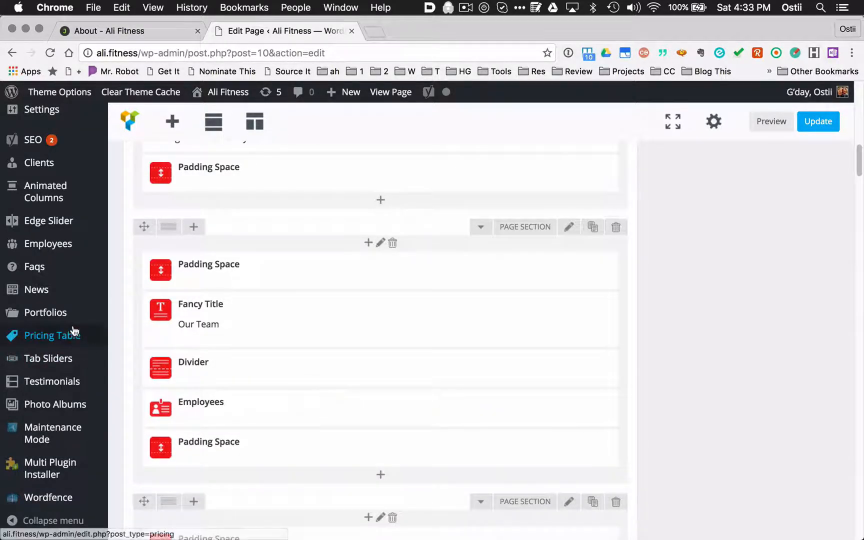
pyautogui.moveTo(61, 221)
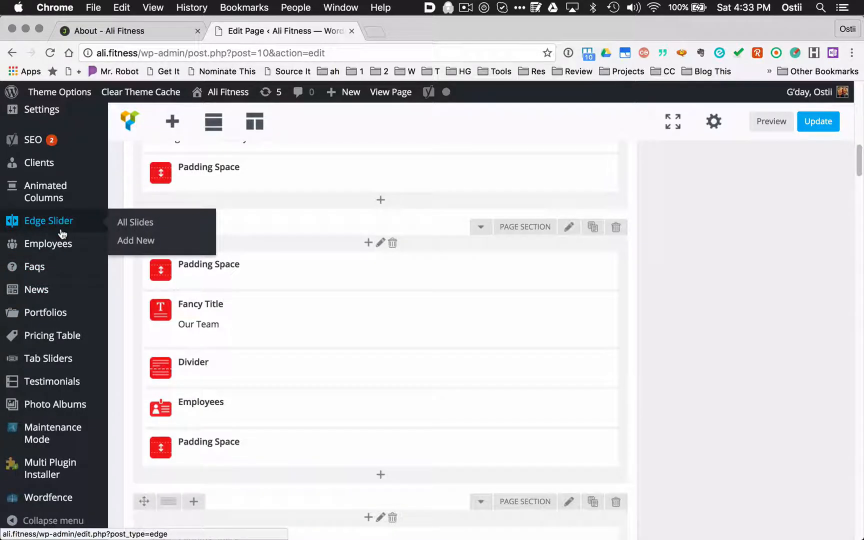
pyautogui.moveTo(48, 252)
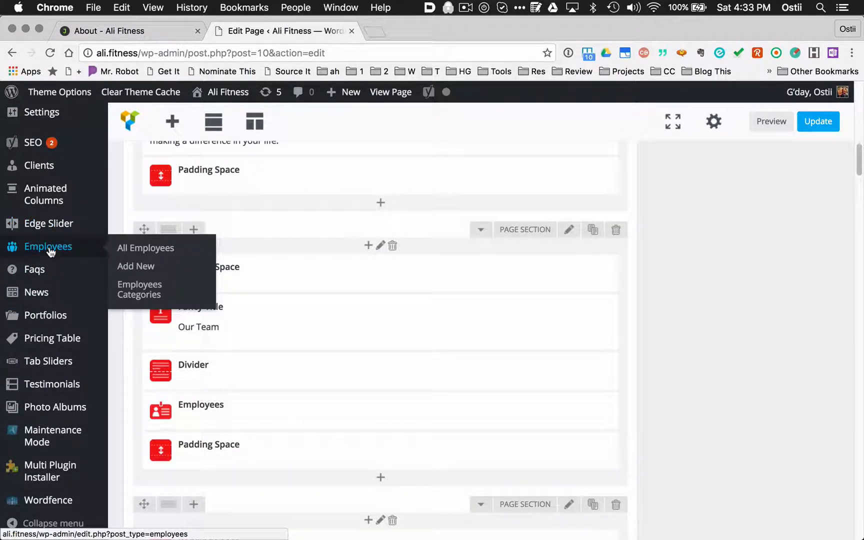
pyautogui.moveTo(394, 420)
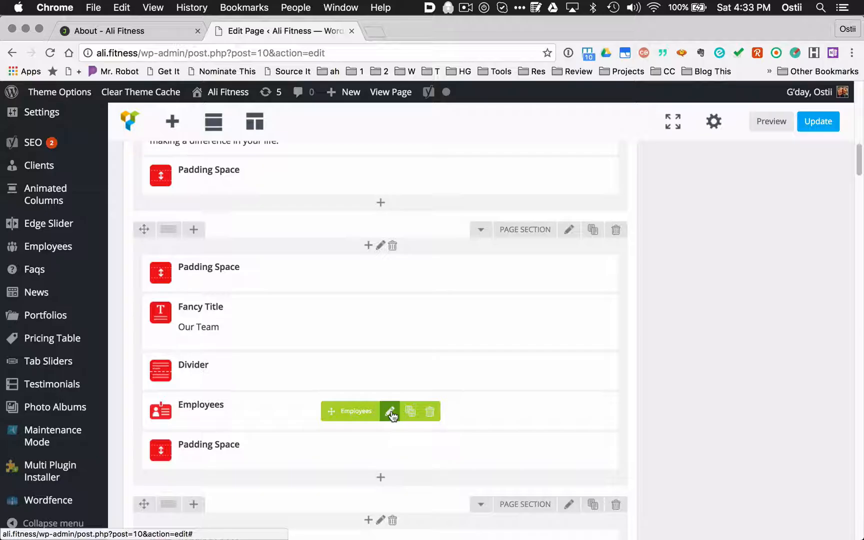
pyautogui.click(391, 414)
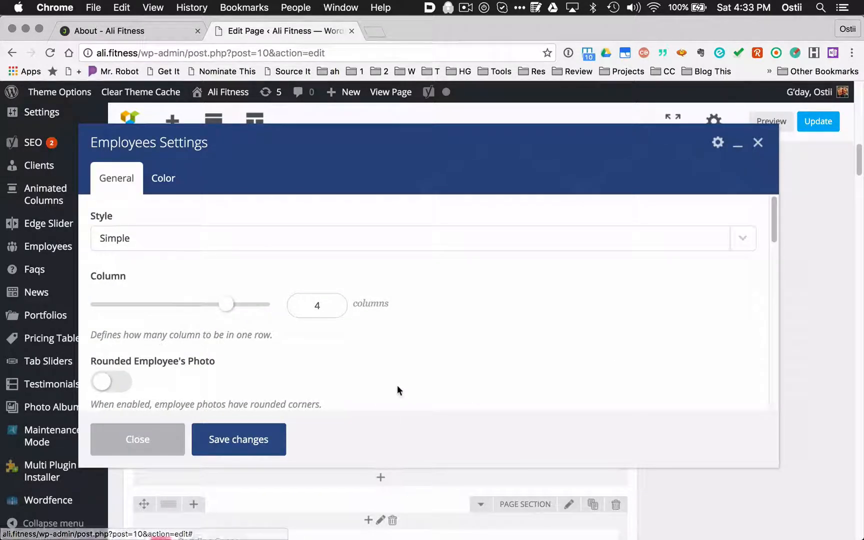
pyautogui.click(411, 241)
pyautogui.click(488, 349)
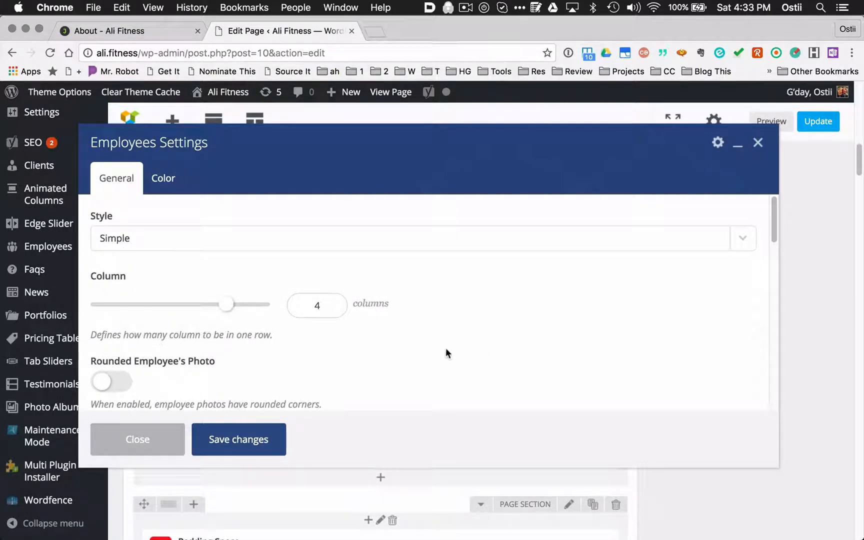
pyautogui.scroll(-1, 446, 348)
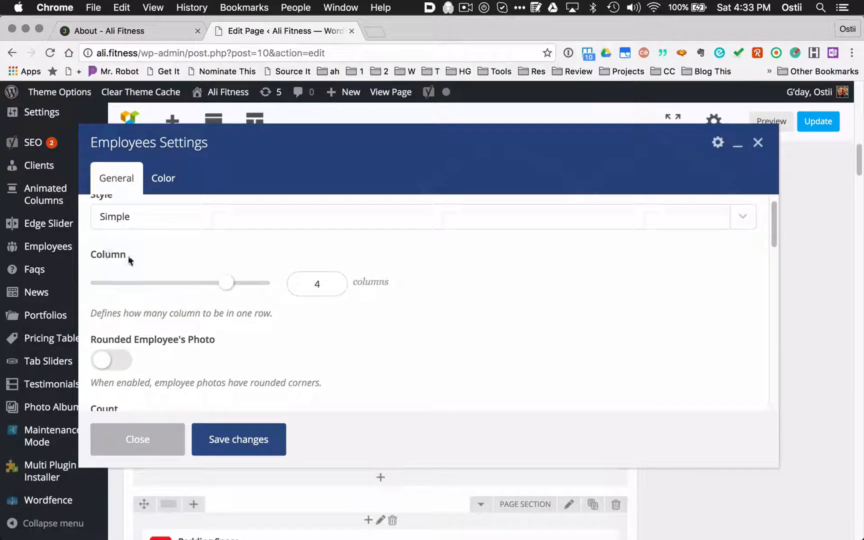
pyautogui.click(141, 30)
pyautogui.scroll(-8, 316, 311)
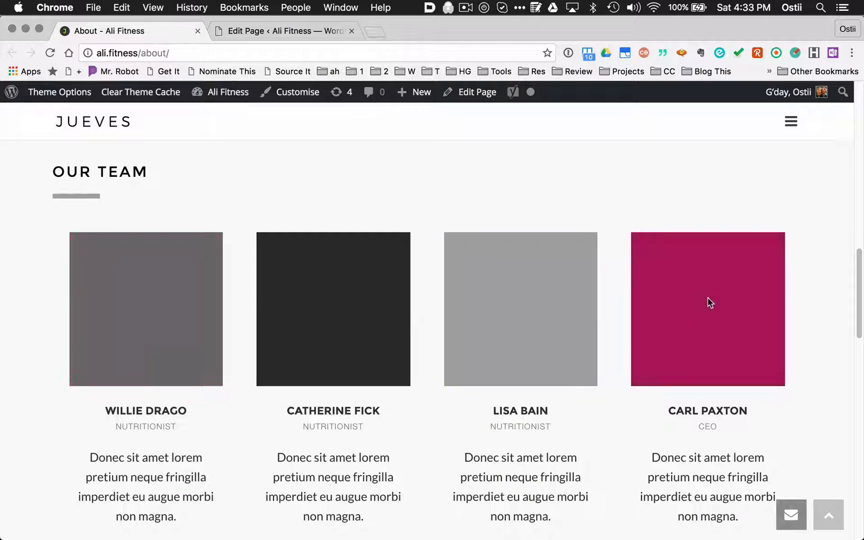
pyautogui.click(270, 30)
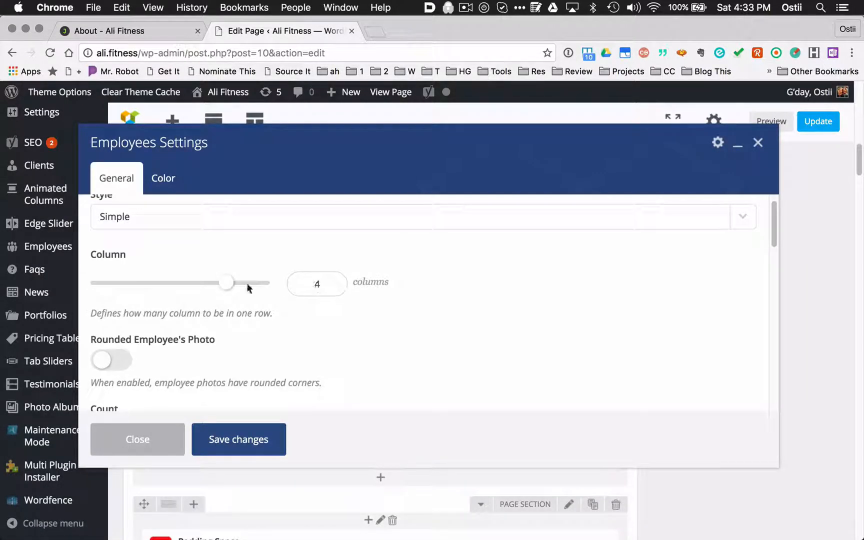
# - Set the Employees element's count to 8
pyautogui.moveTo(232, 284)
pyautogui.mouseDown()
pyautogui.moveTo(271, 284)
pyautogui.moveTo(109, 286)
pyautogui.moveTo(226, 286)
pyautogui.mouseUp()
pyautogui.scroll(-2, 338, 344)
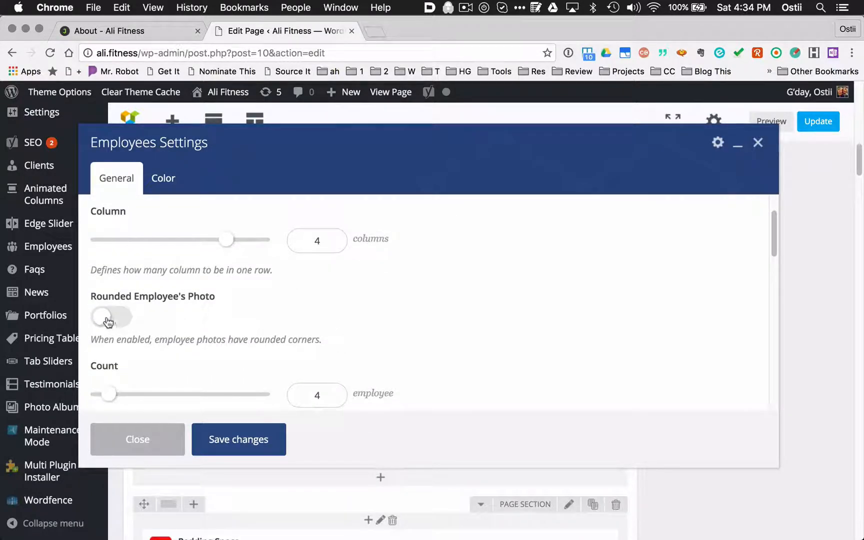
pyautogui.scroll(-3, 107, 322)
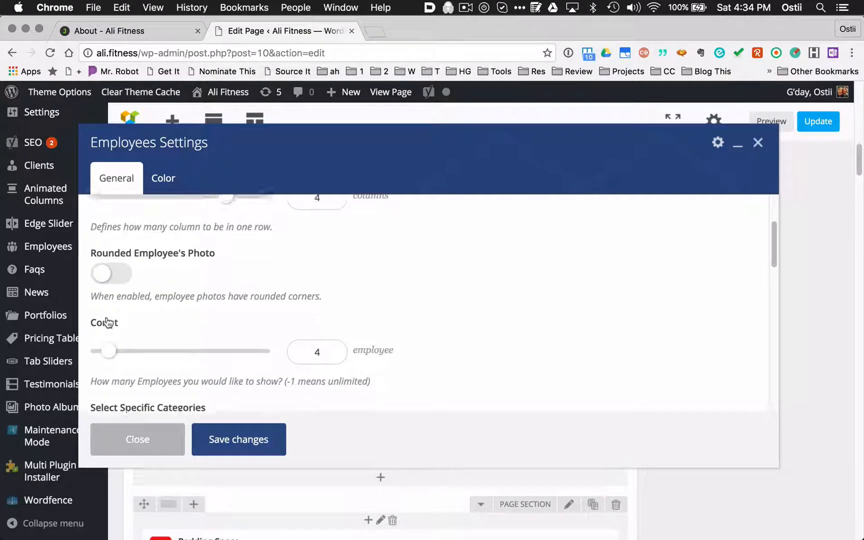
pyautogui.moveTo(321, 331); pyautogui.dragTo(311, 330)
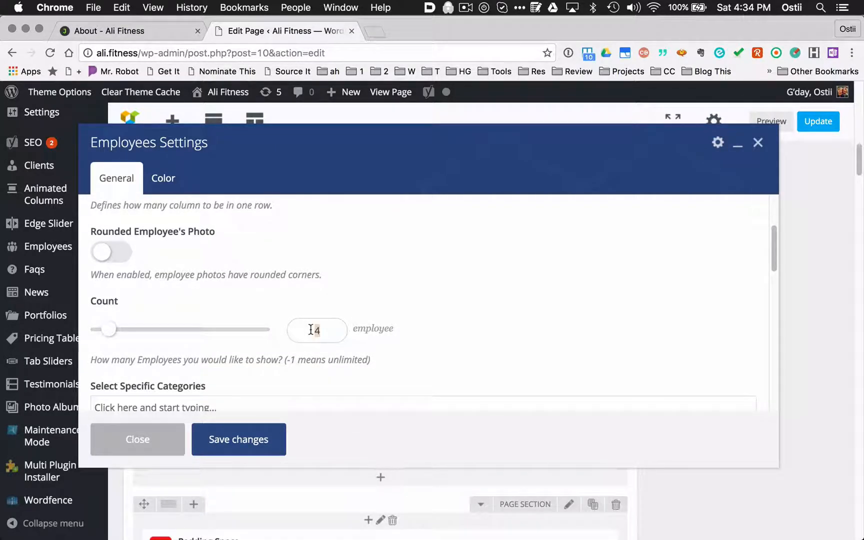
pyautogui.write('8')
# - Review the remaining Employees options from specific categories through Extra Class Name, and save the element's settings
pyautogui.scroll(-7, 271, 317)
pyautogui.click(271, 317)
pyautogui.scroll(-2, 271, 317)
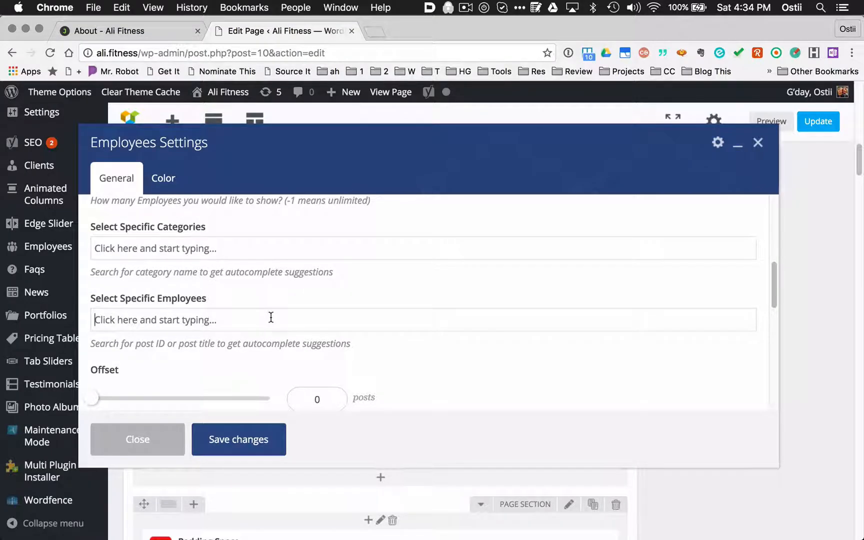
pyautogui.scroll(-6, 270, 317)
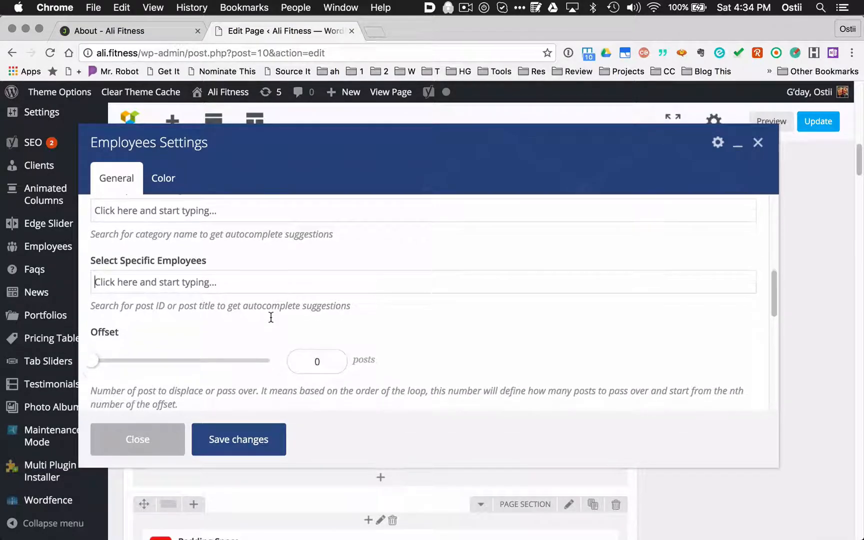
pyautogui.scroll(-4, 271, 317)
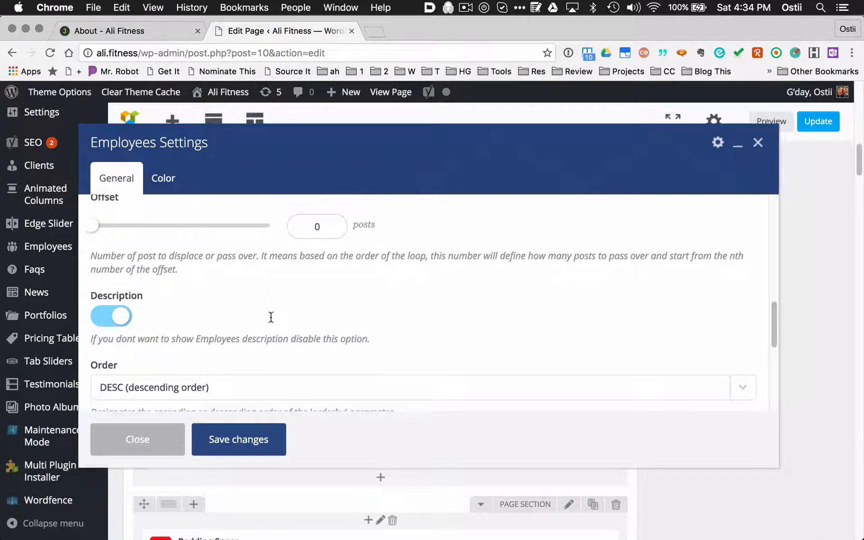
pyautogui.scroll(-3, 271, 317)
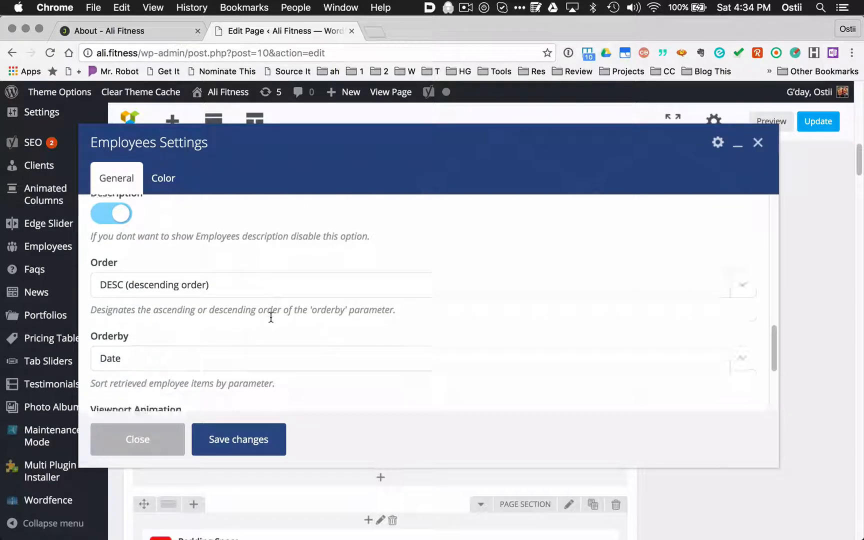
pyautogui.scroll(-4, 265, 299)
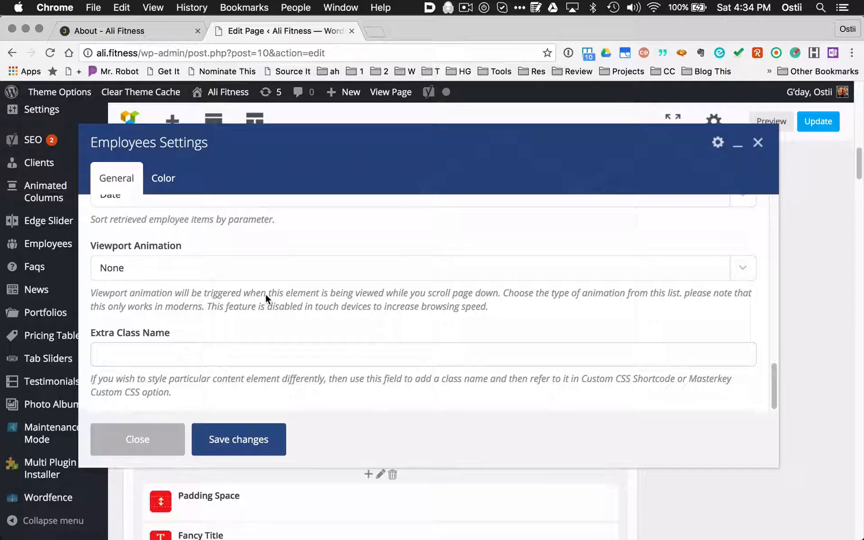
pyautogui.click(270, 356)
pyautogui.click(251, 442)
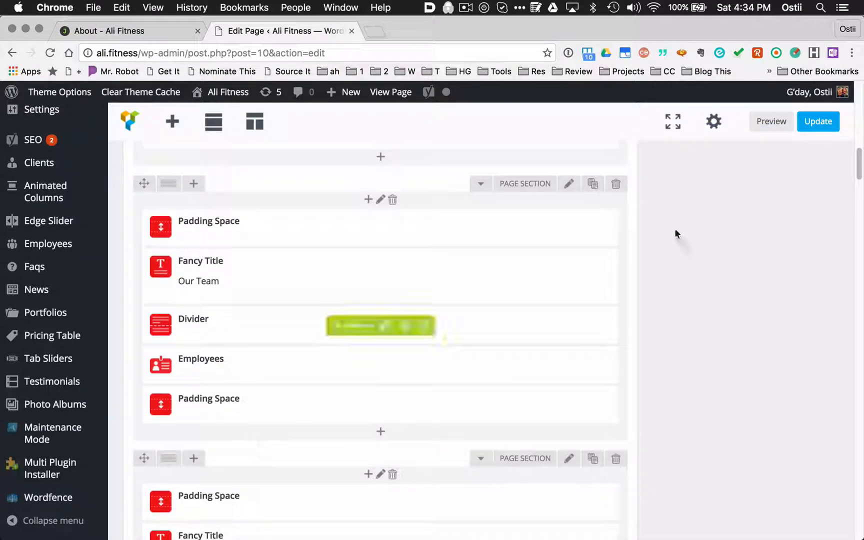
# - Update the page and check the Our Team and Testimonials sections on the reloaded live About page
pyautogui.click(814, 125)
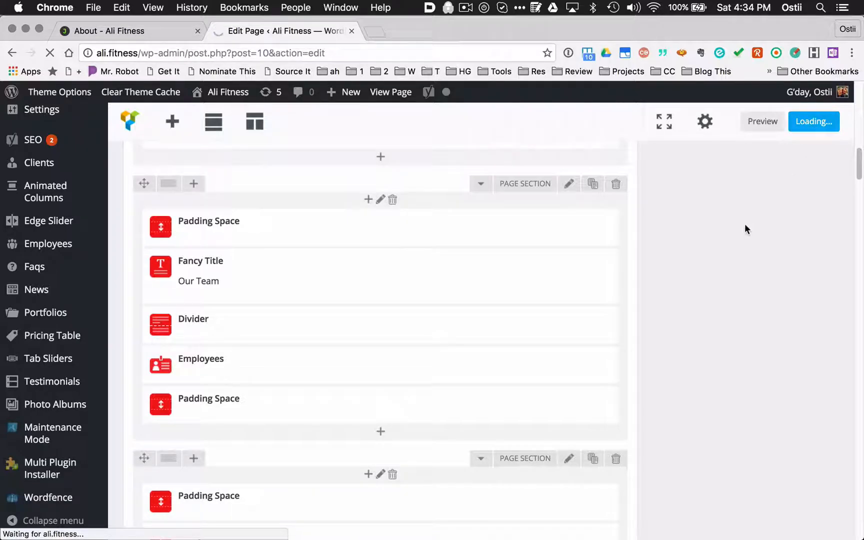
pyautogui.click(156, 33)
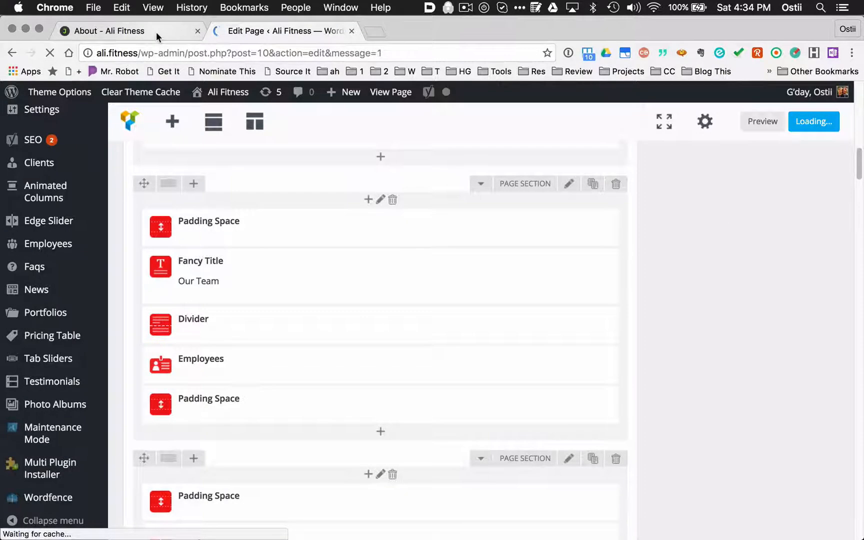
pyautogui.press('super+r')
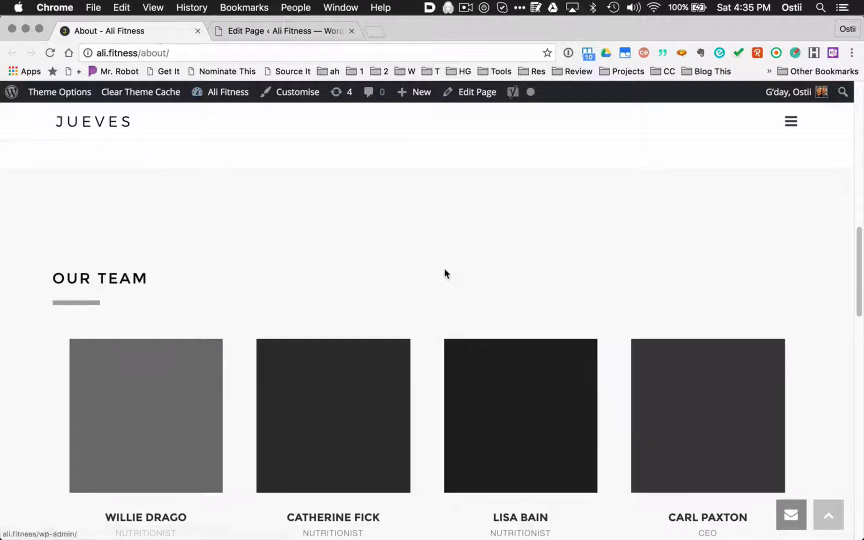
pyautogui.scroll(-10, 444, 273)
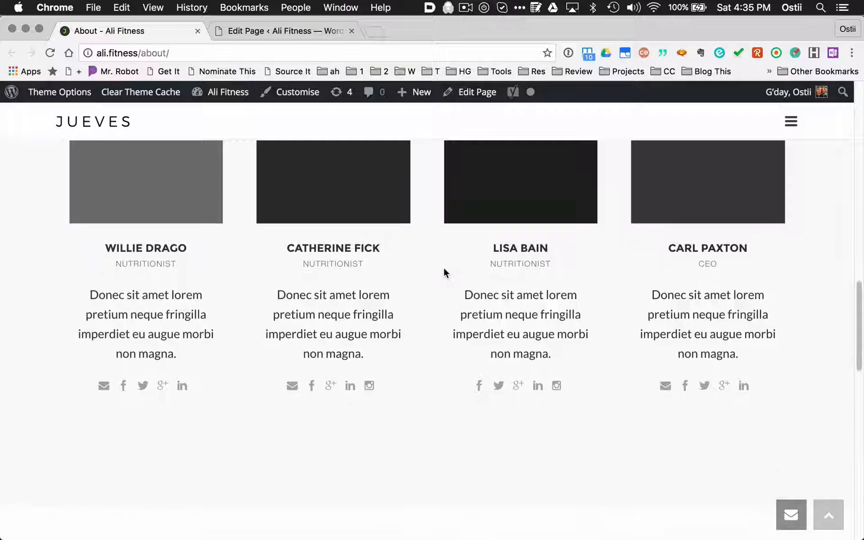
pyautogui.scroll(2, 328, 282)
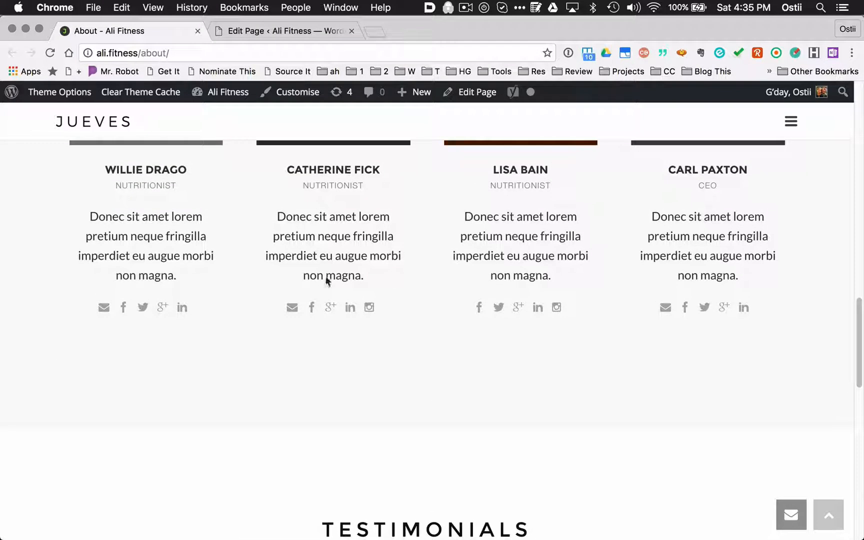
pyautogui.scroll(-2, 390, 327)
pyautogui.scroll(-2, 376, 329)
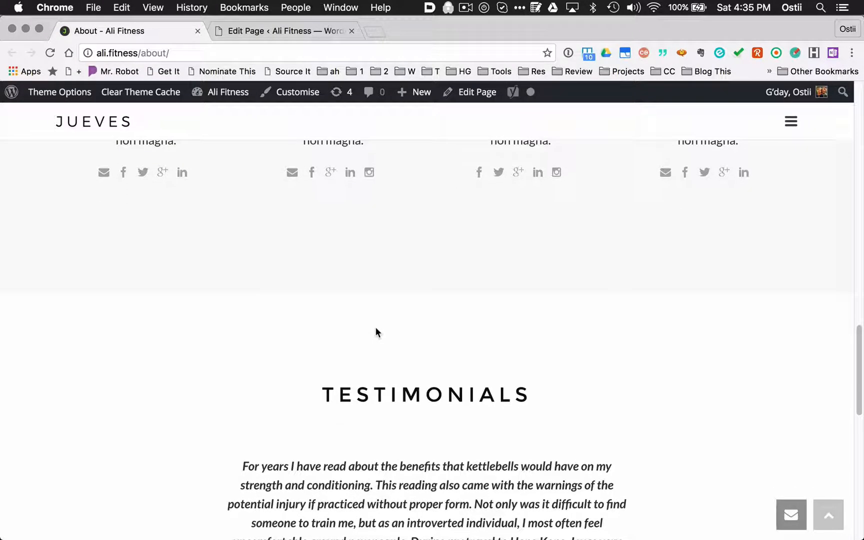
pyautogui.scroll(-5, 376, 328)
pyautogui.scroll(-6, 376, 332)
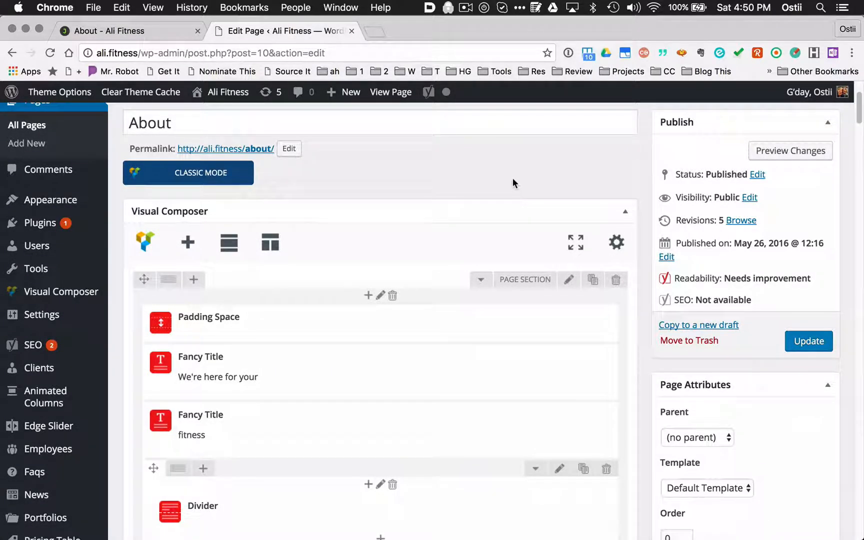
# - Review the order of the About page's sections in the editor, from the opening Fancy Titles to the "any questions?" section
pyautogui.scroll(-2, 513, 183)
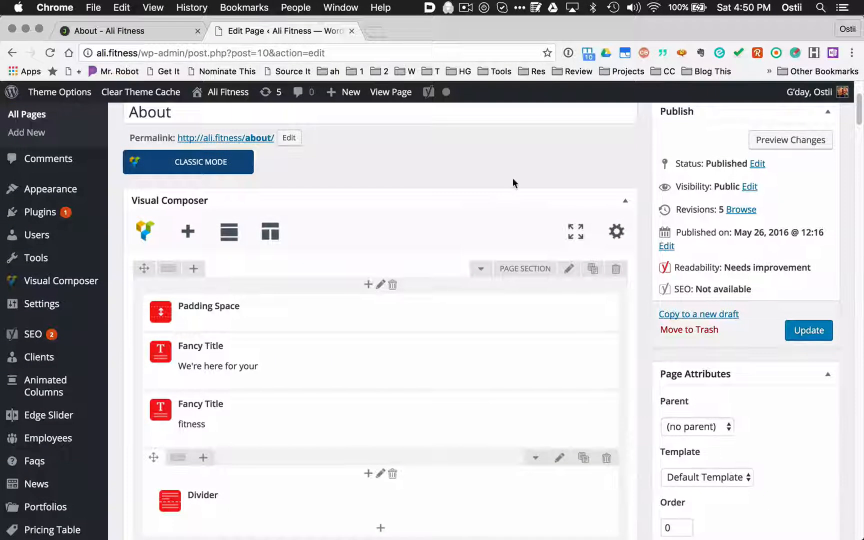
pyautogui.scroll(-10, 514, 183)
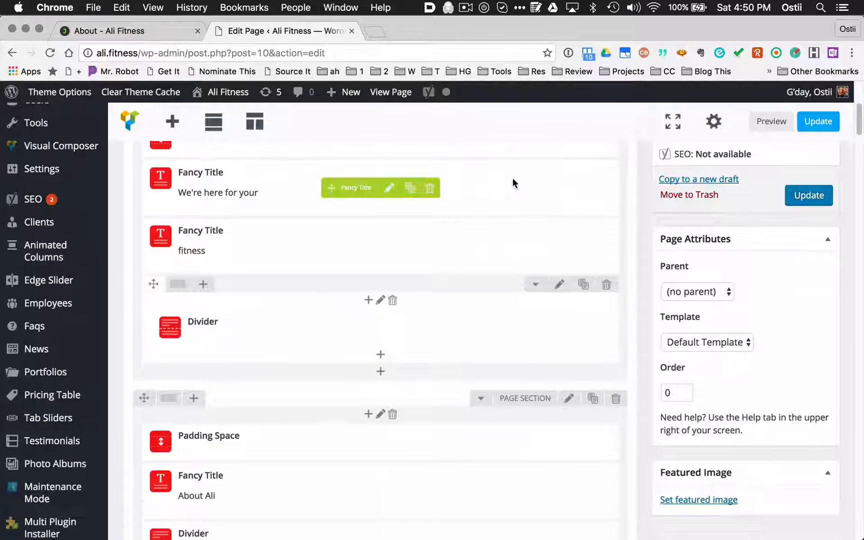
pyautogui.scroll(-5, 513, 183)
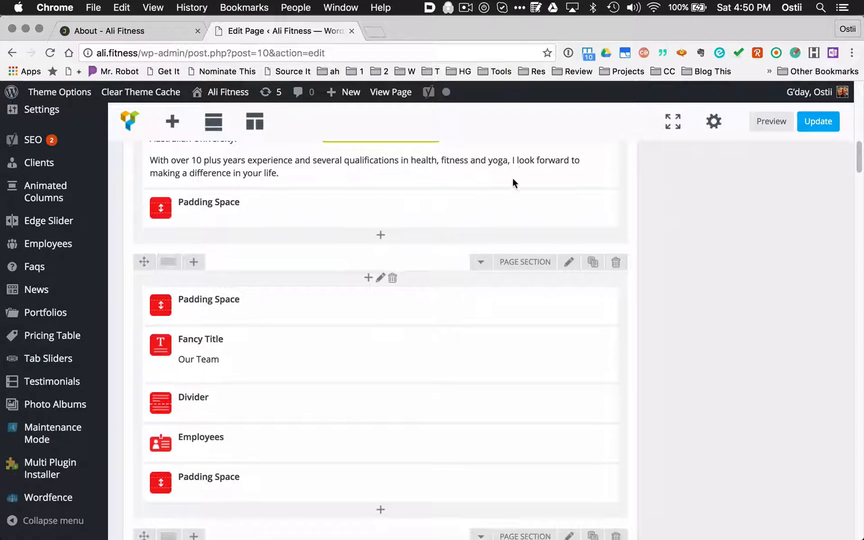
pyautogui.scroll(-5, 513, 180)
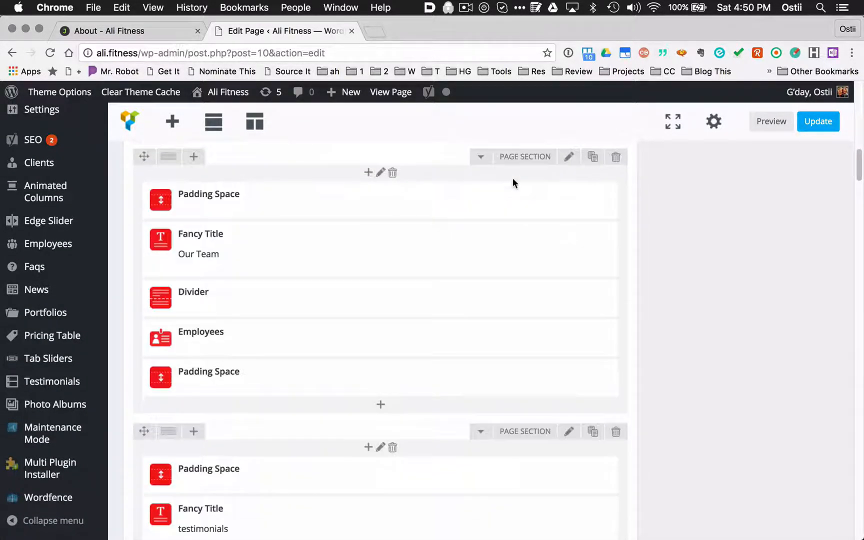
pyautogui.scroll(-4, 513, 183)
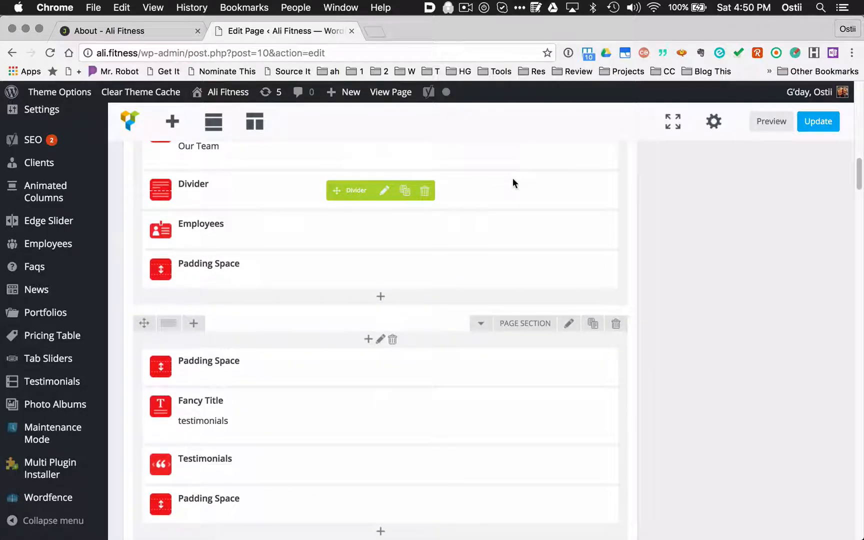
pyautogui.scroll(-7, 514, 183)
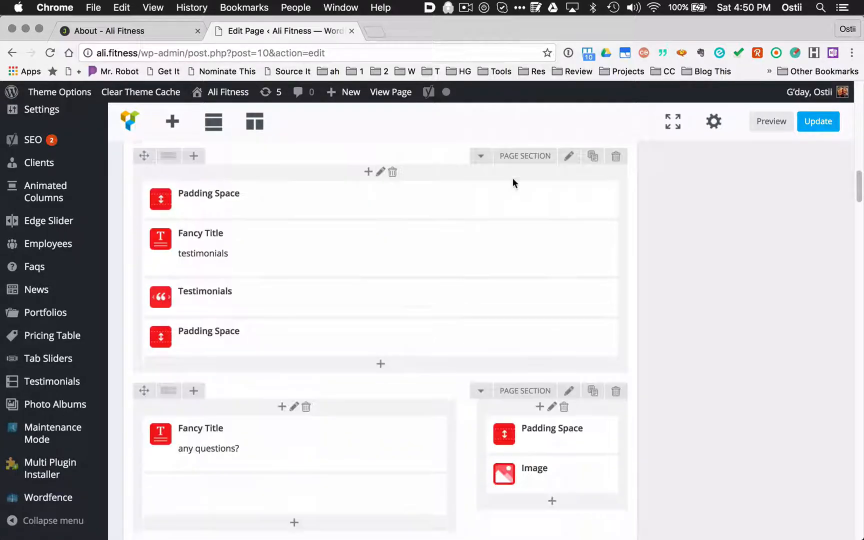
pyautogui.scroll(-1, 513, 183)
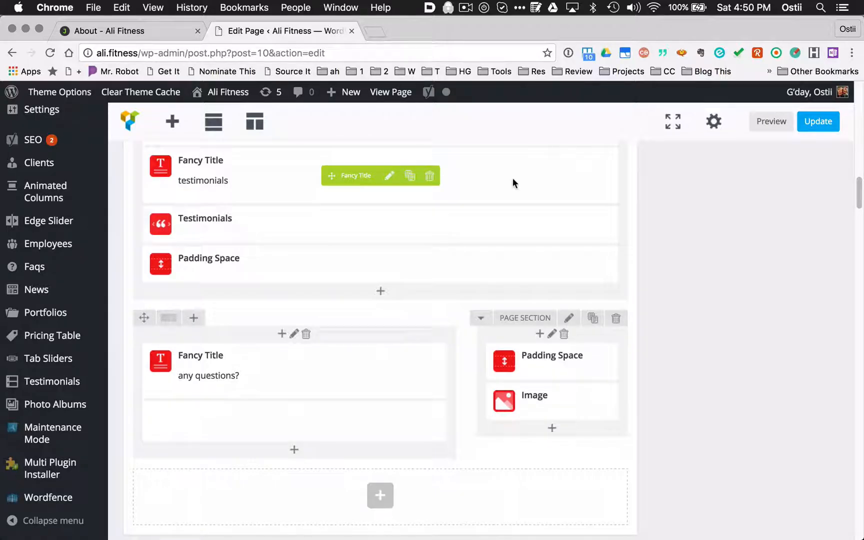
pyautogui.scroll(3, 228, 150)
pyautogui.scroll(4, 227, 149)
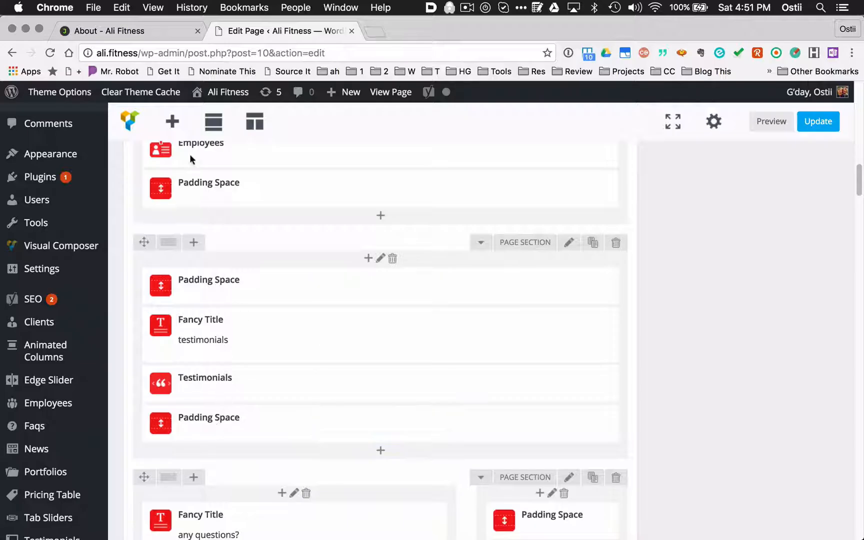
# - Compare the live About page's sections, from the header banner to Any Questions, with the section blocks in the page editor
pyautogui.click(119, 31)
pyautogui.scroll(15, 372, 310)
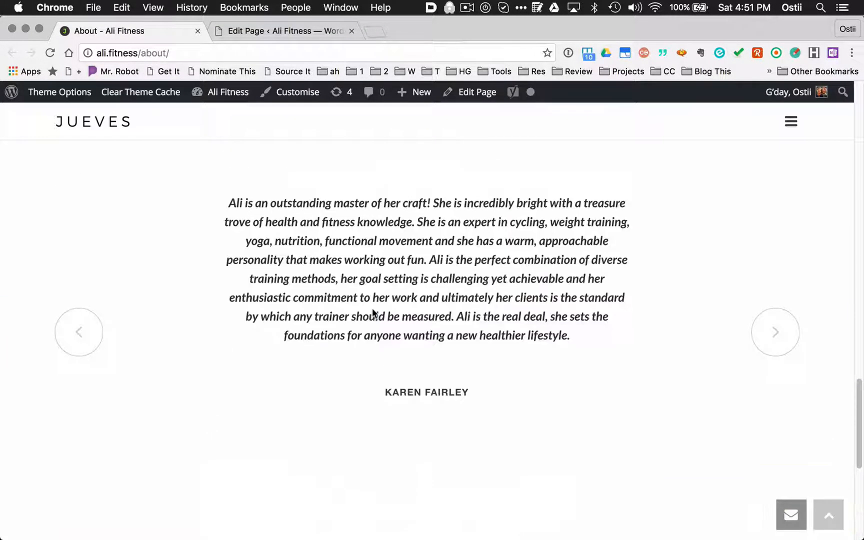
pyautogui.scroll(10, 372, 313)
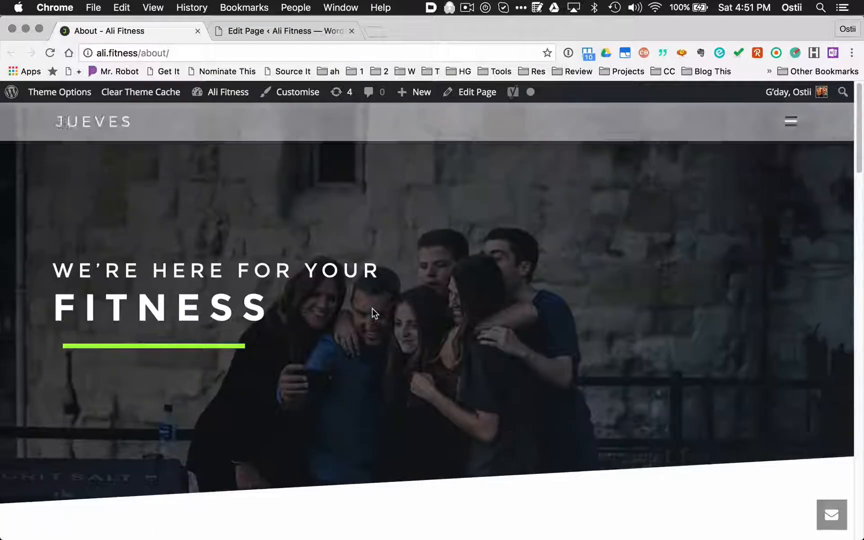
pyautogui.scroll(-7, 372, 313)
pyautogui.scroll(-14, 218, 282)
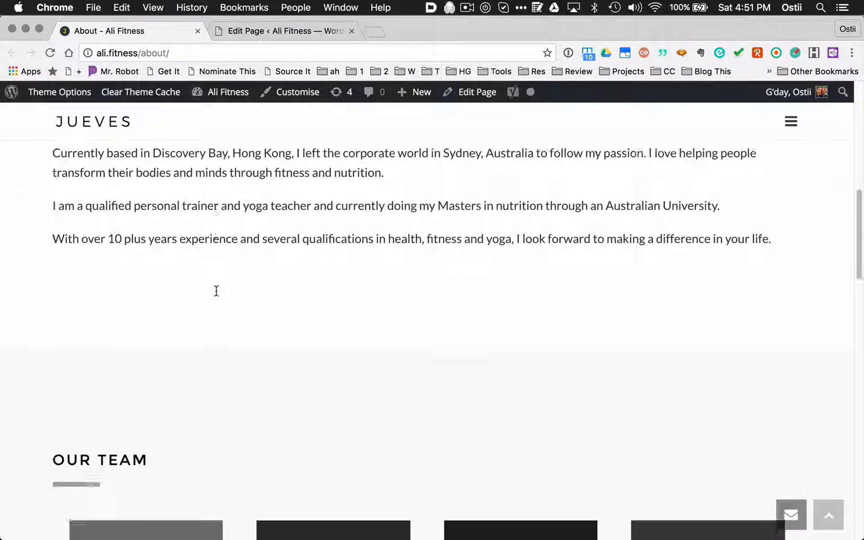
pyautogui.scroll(-6, 216, 291)
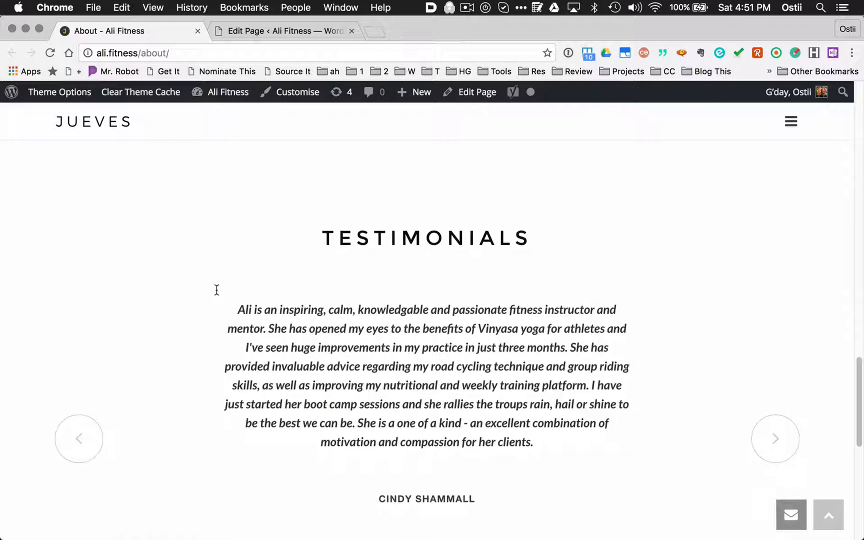
pyautogui.click(284, 33)
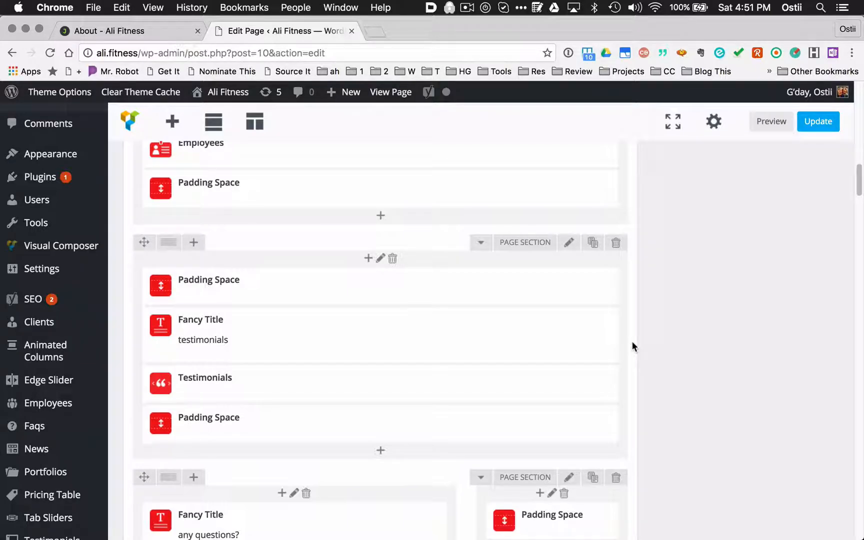
pyautogui.scroll(5, 632, 344)
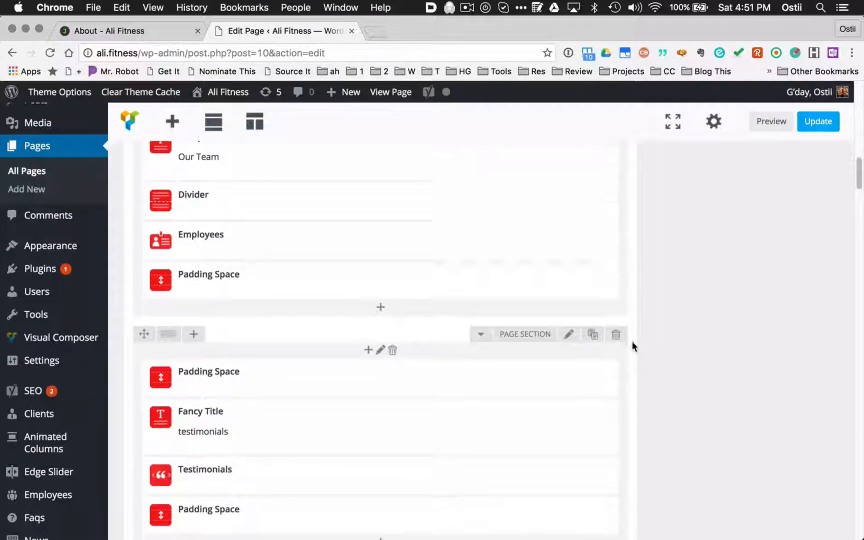
pyautogui.click(181, 34)
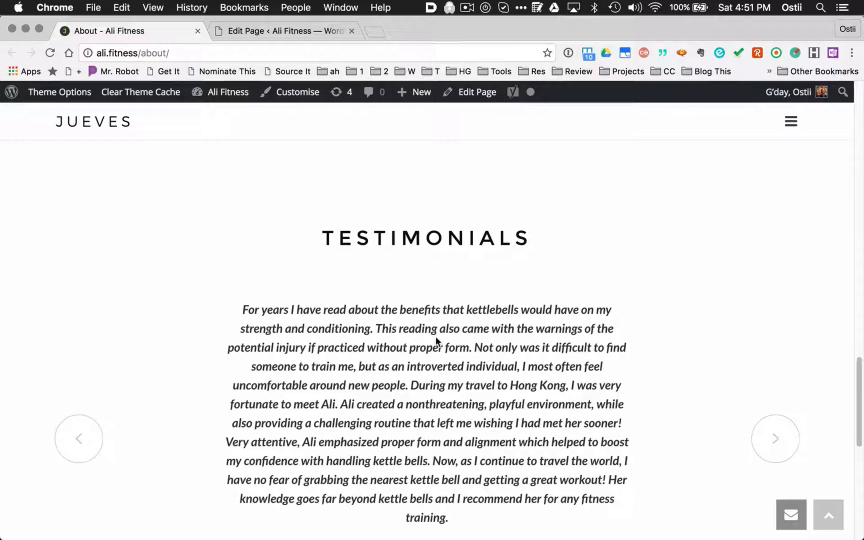
pyautogui.scroll(-8, 435, 336)
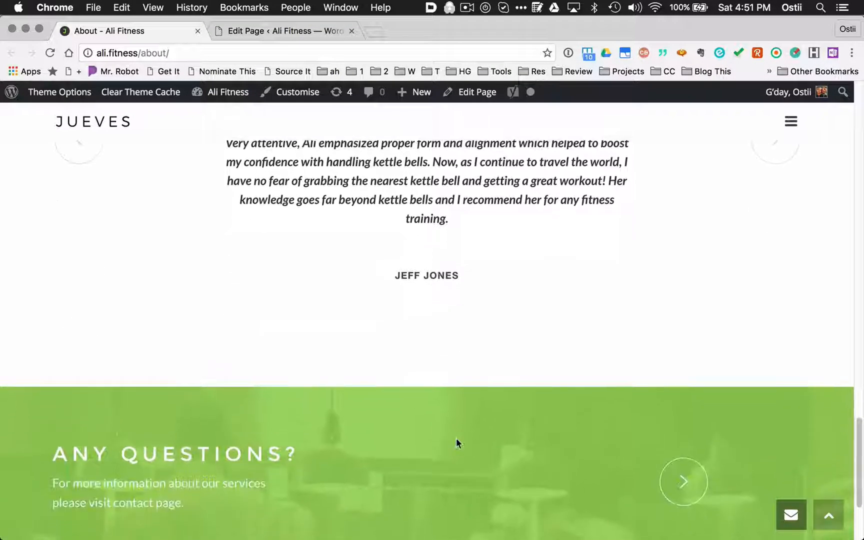
pyautogui.scroll(10, 468, 442)
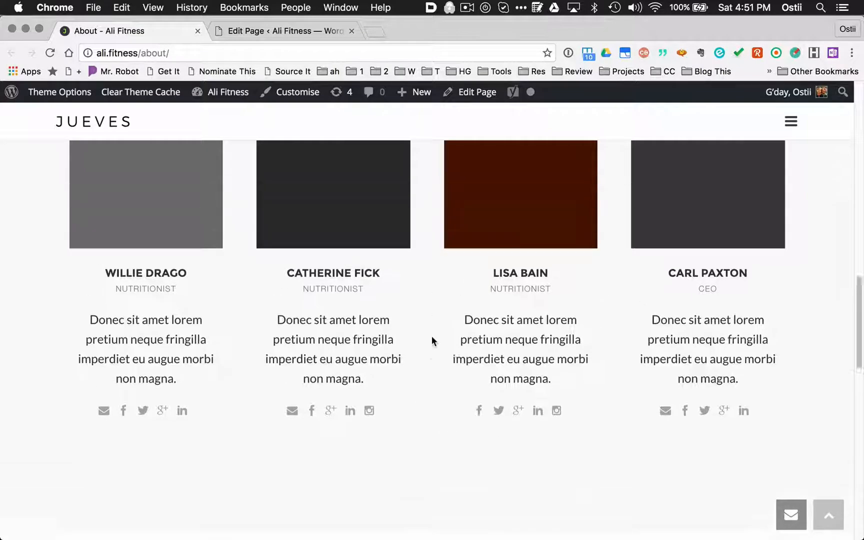
pyautogui.scroll(-4, 432, 335)
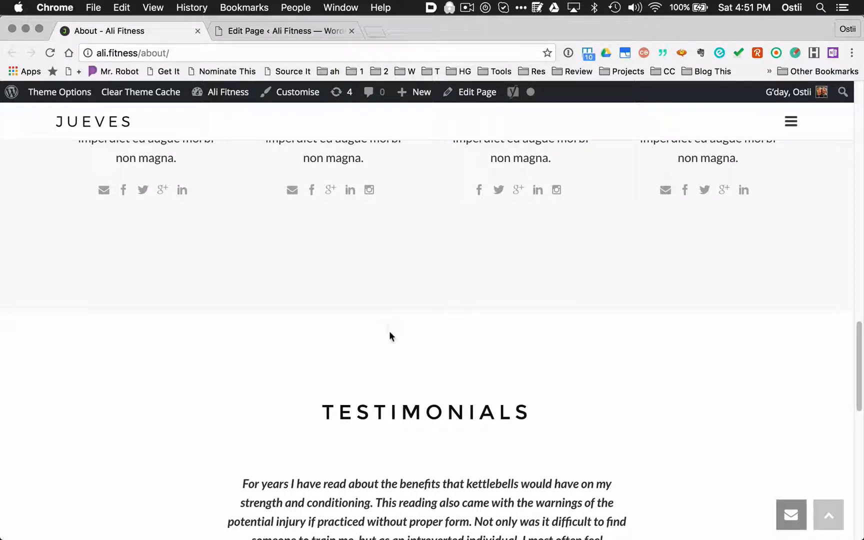
# - Duplicate the Our Team page section in the editor and move the copy below the Testimonials section
pyautogui.click(287, 33)
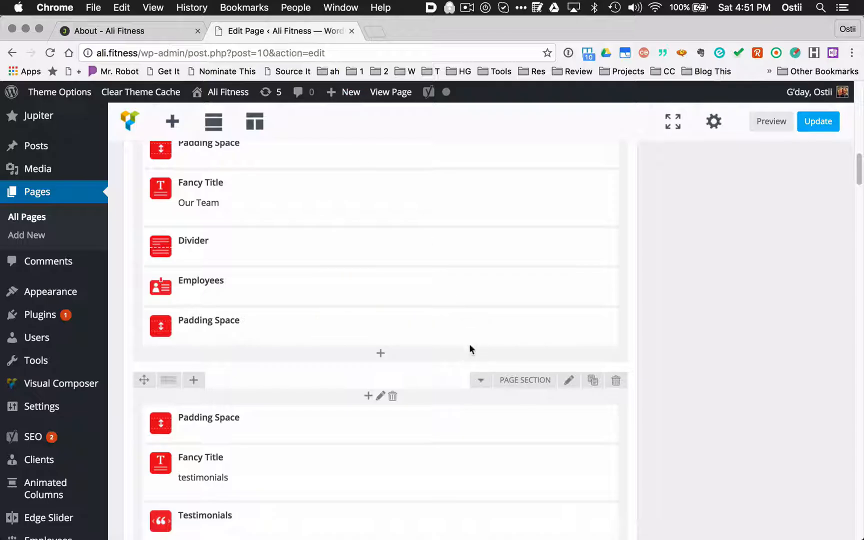
pyautogui.scroll(1, 470, 346)
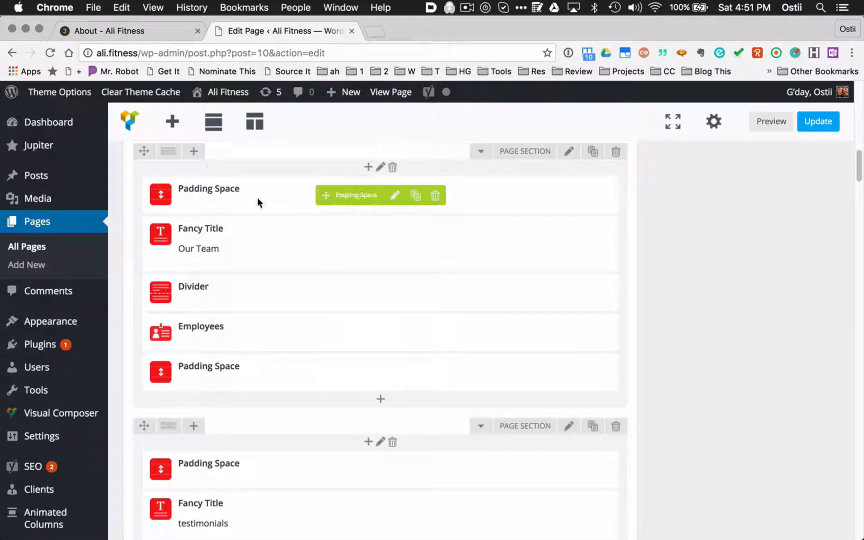
pyautogui.click(593, 152)
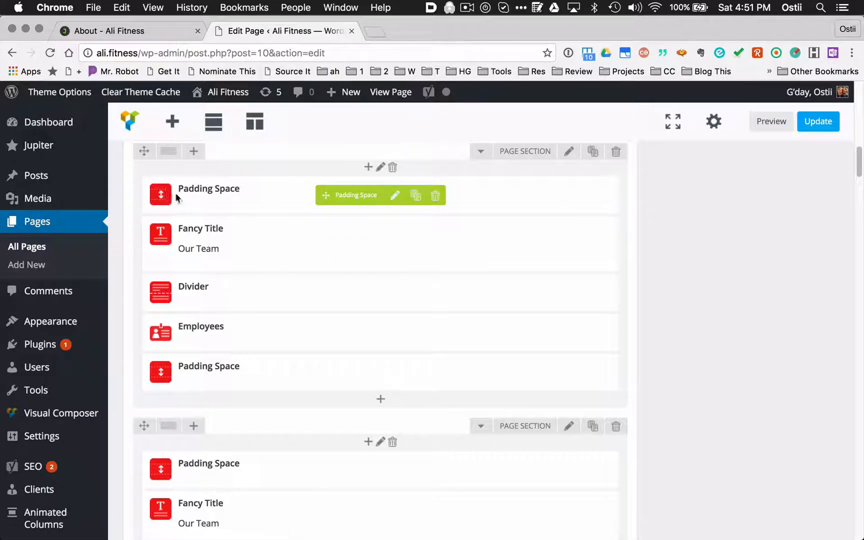
pyautogui.scroll(-8, 190, 255)
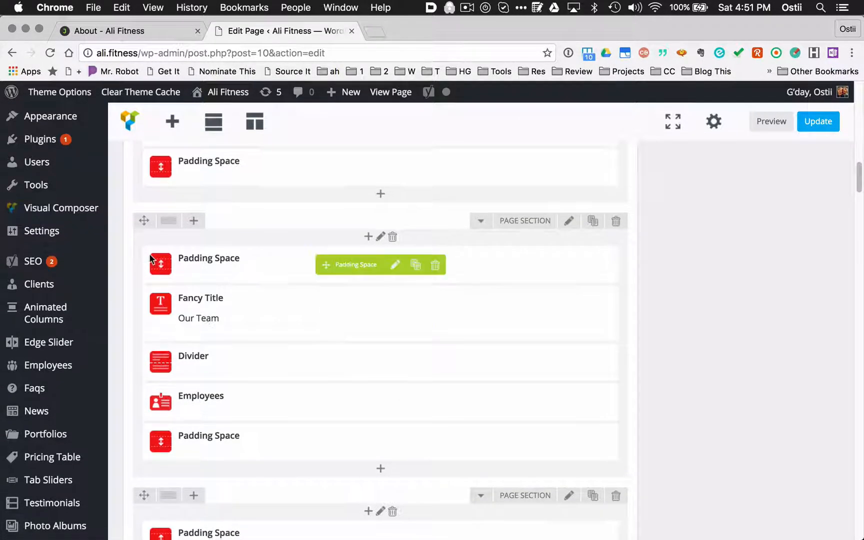
pyautogui.moveTo(144, 226)
pyautogui.mouseDown()
pyautogui.moveTo(150, 445)
pyautogui.moveTo(167, 474)
pyautogui.mouseUp()
pyautogui.scroll(4, 218, 265)
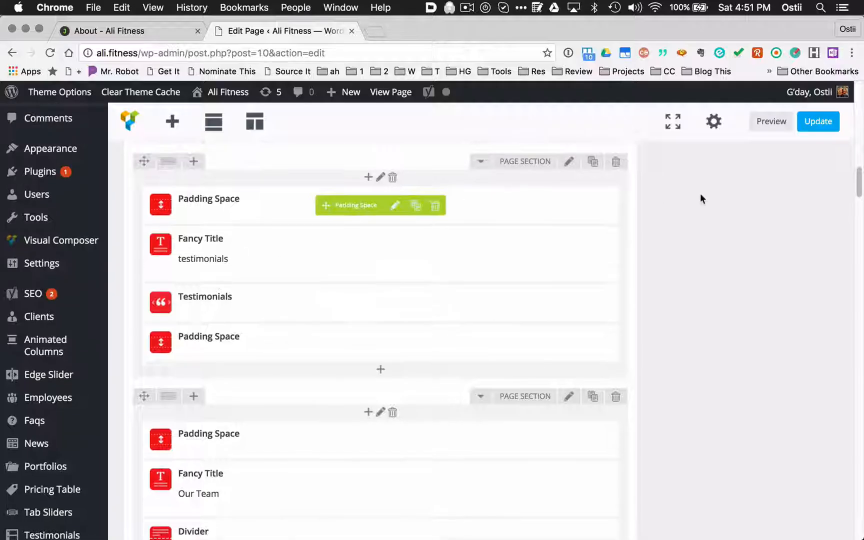
# - Update the page and check the live About page for the second Our Team section after Testimonials
pyautogui.click(823, 125)
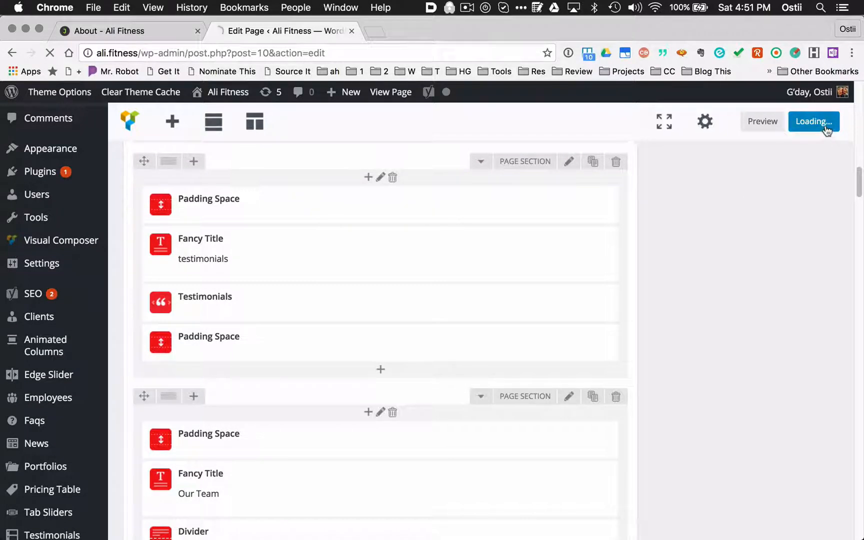
pyautogui.click(139, 31)
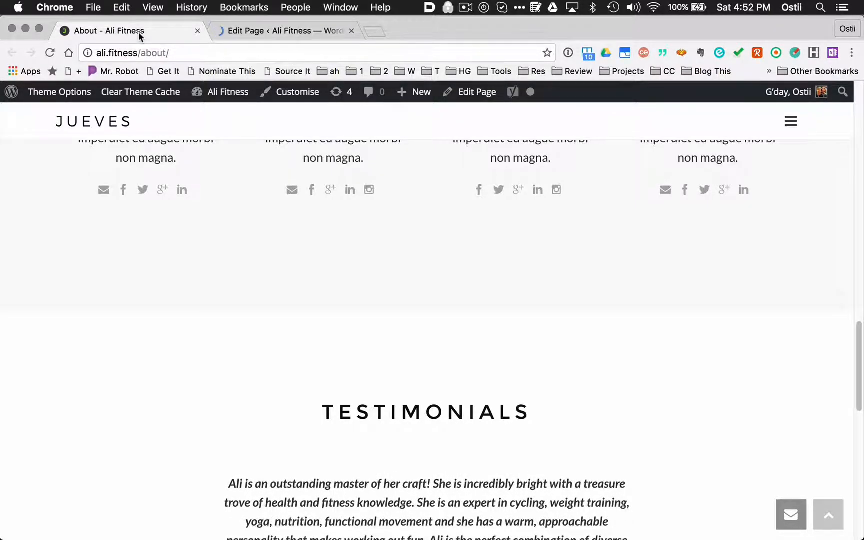
pyautogui.scroll(10, 210, 306)
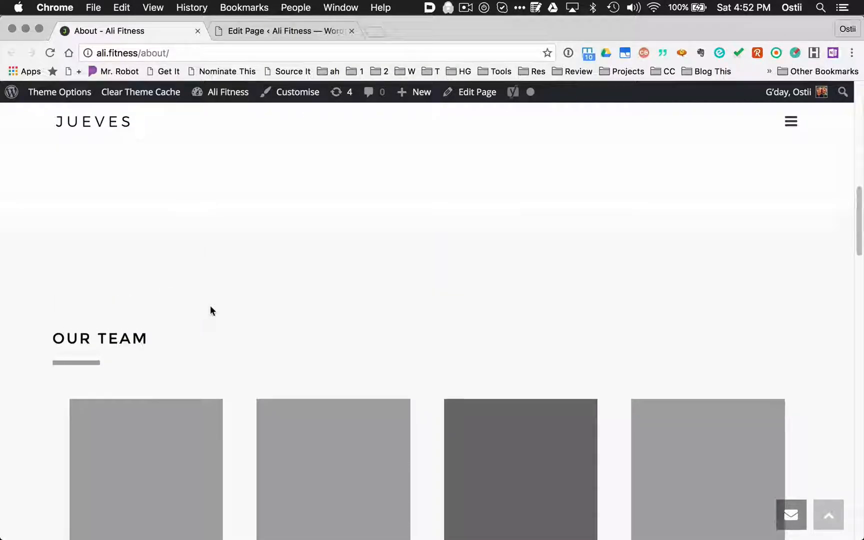
pyautogui.scroll(-12, 210, 306)
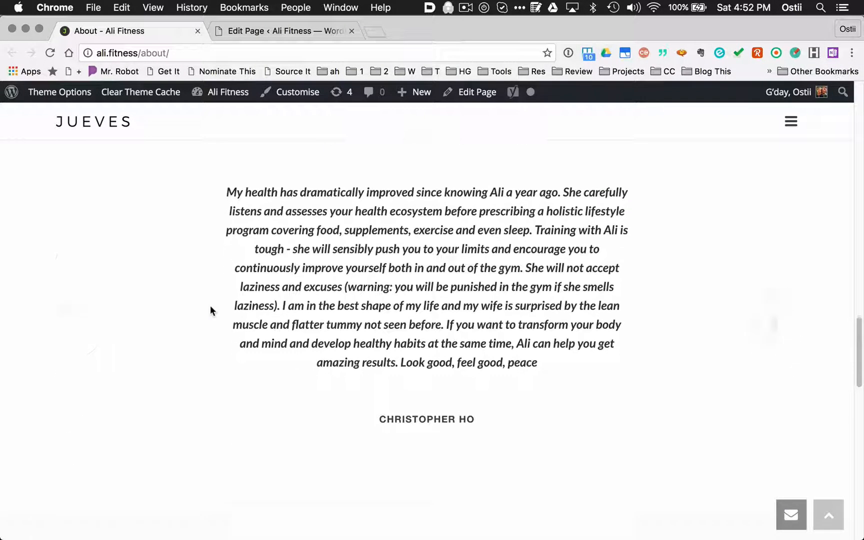
pyautogui.scroll(-8, 210, 310)
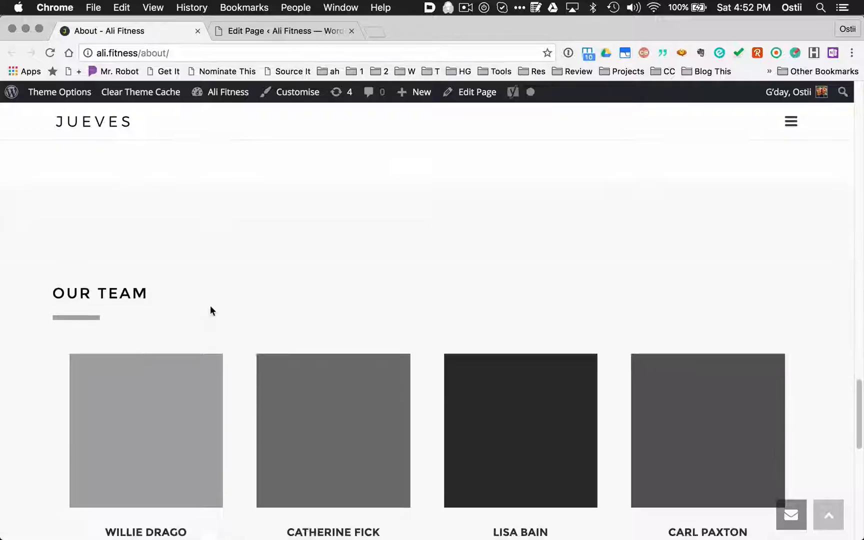
pyautogui.scroll(-5, 210, 310)
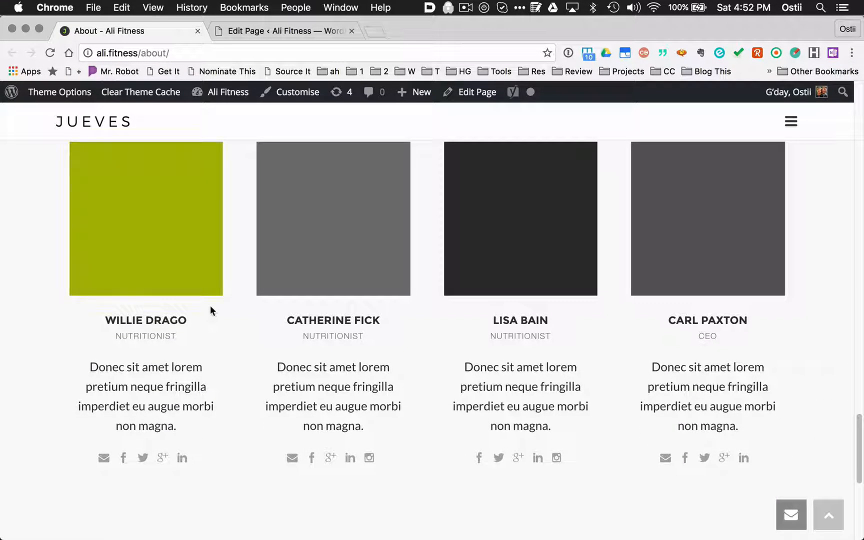
pyautogui.scroll(3, 210, 310)
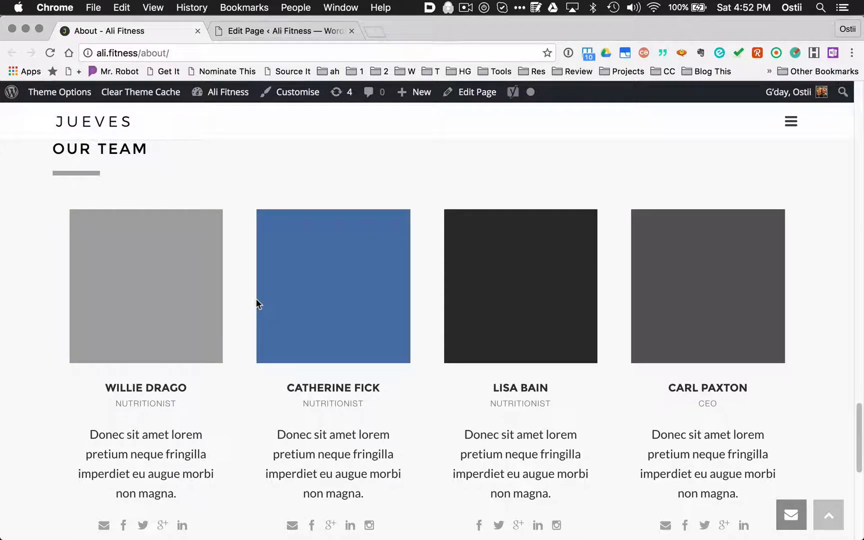
# - Delete the Employees element from the copied Our Team section below Testimonials and change that section's Fancy Title to "Qualifications"
pyautogui.click(266, 33)
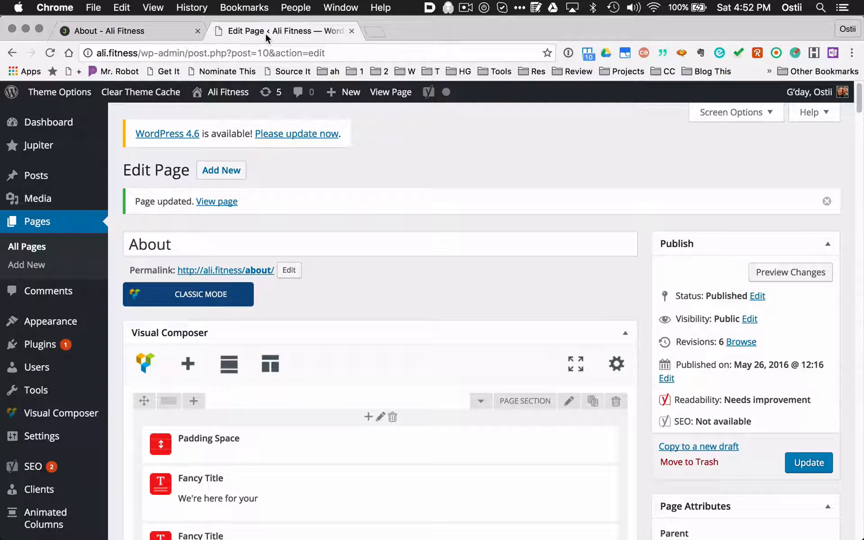
pyautogui.scroll(-6, 381, 375)
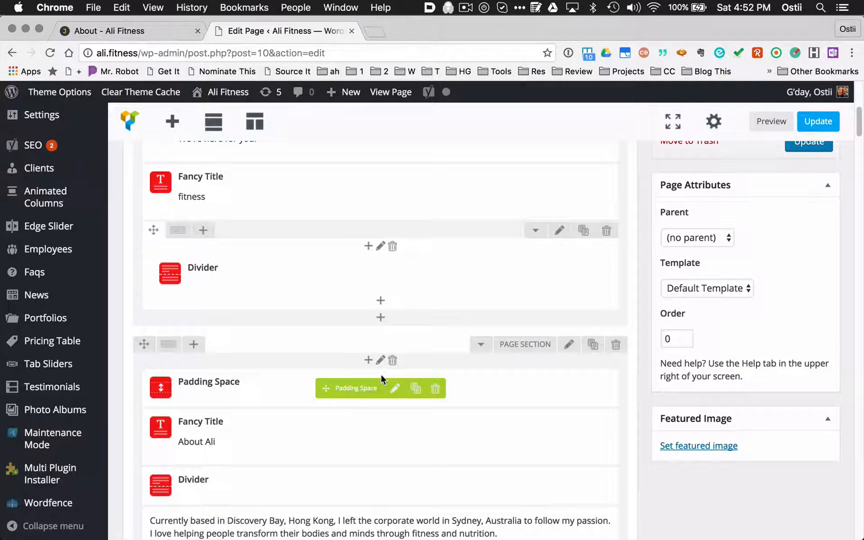
pyautogui.scroll(-8, 380, 379)
pyautogui.scroll(-8, 381, 379)
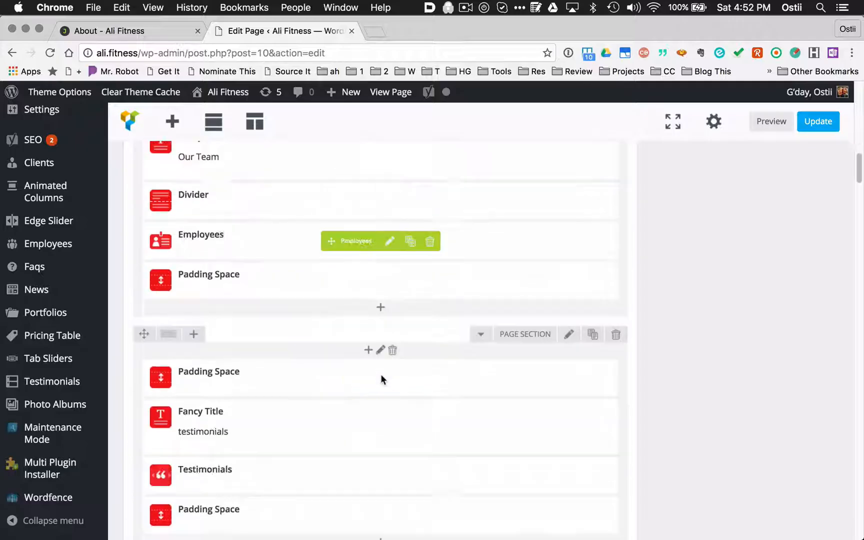
pyautogui.scroll(-5, 381, 376)
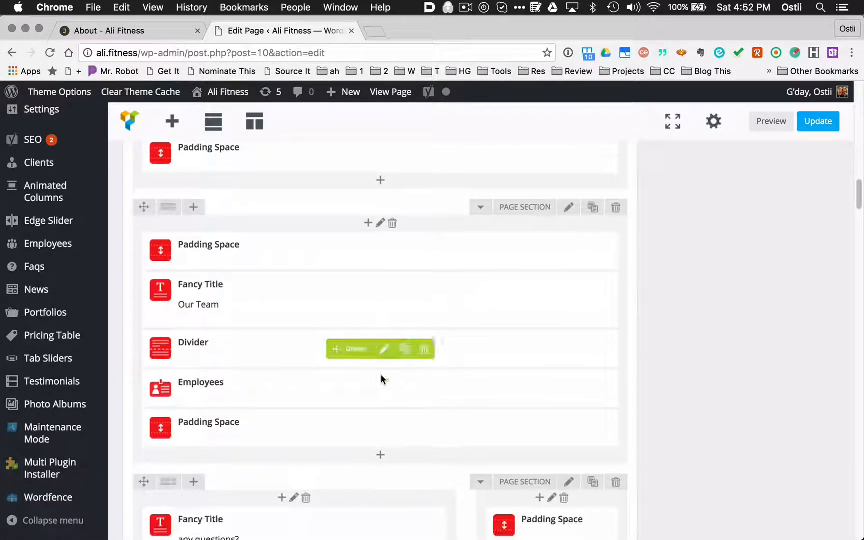
pyautogui.scroll(3, 380, 374)
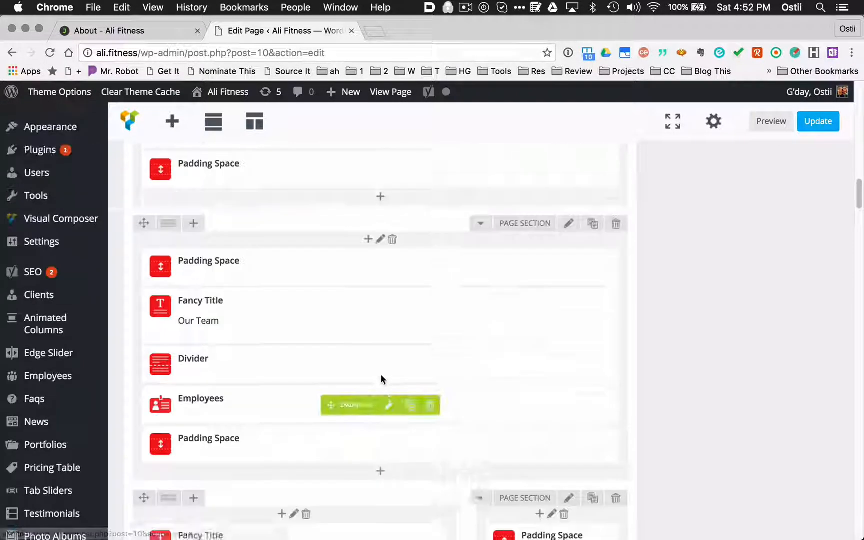
pyautogui.scroll(1, 255, 293)
pyautogui.scroll(-1, 254, 299)
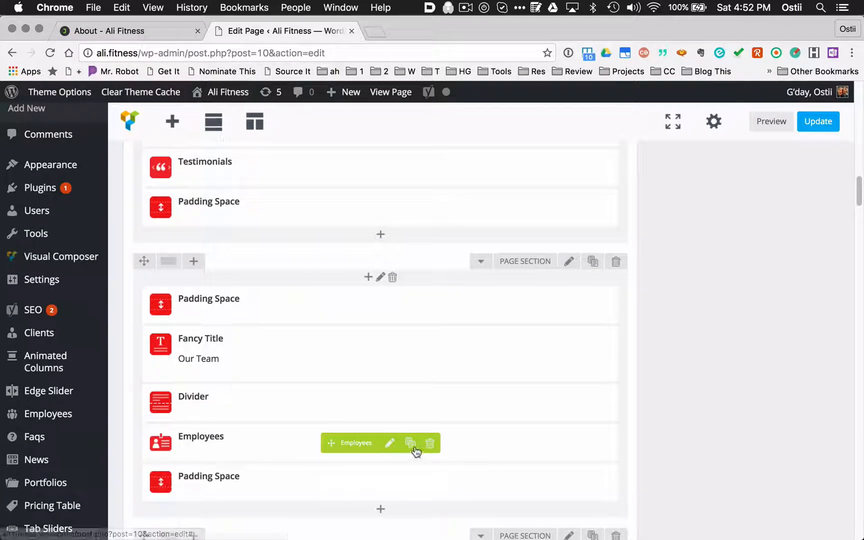
pyautogui.click(430, 444)
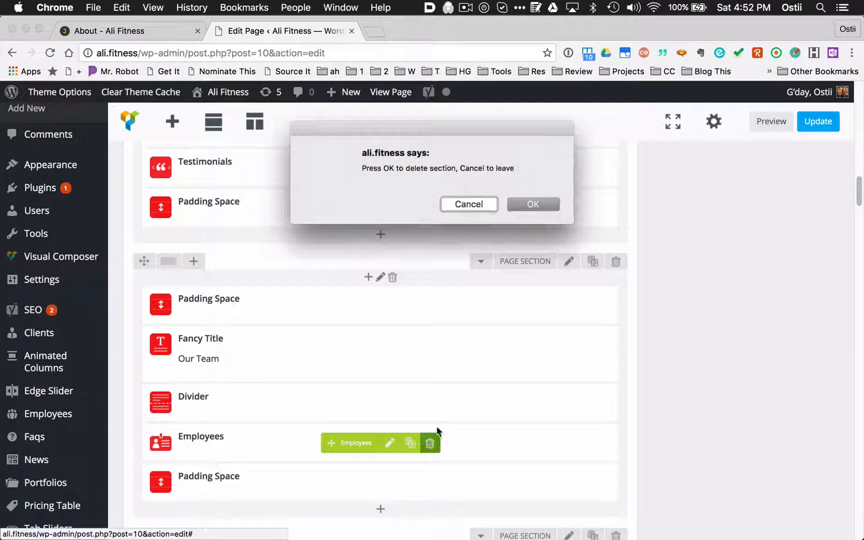
pyautogui.click(515, 204)
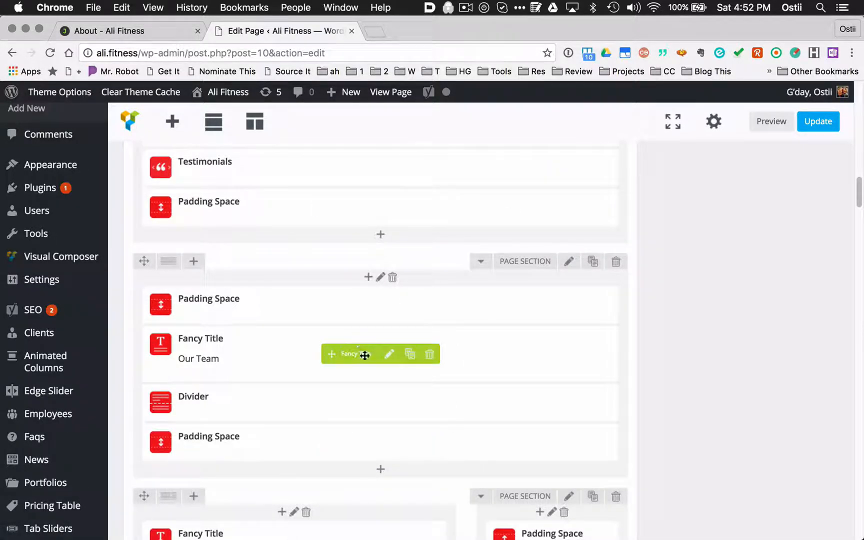
pyautogui.click(391, 356)
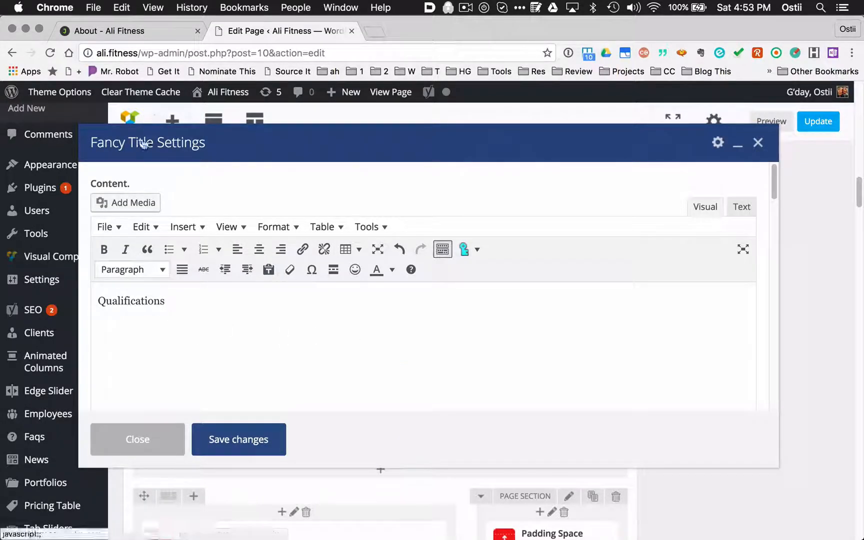
pyautogui.click(237, 440)
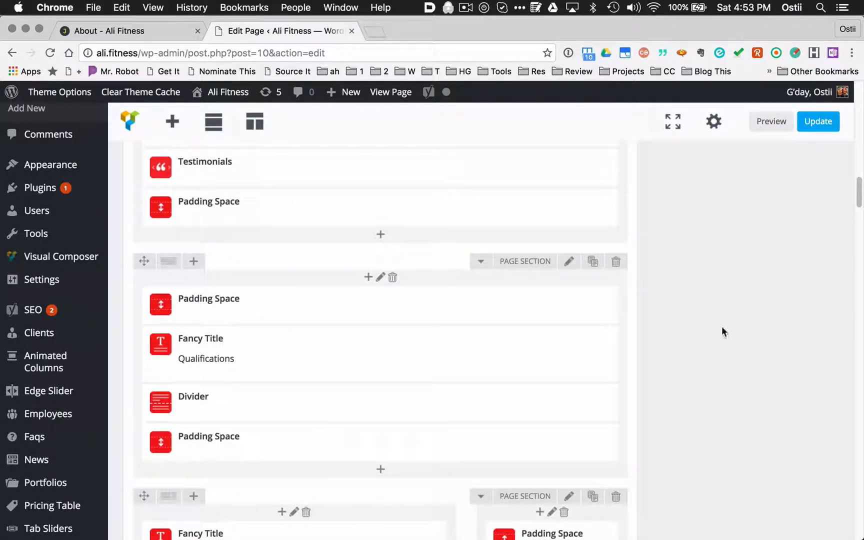
# - Search the elements for "image" and add an Image Gallery with grid styles at the end of the Qualifications section
pyautogui.click(381, 472)
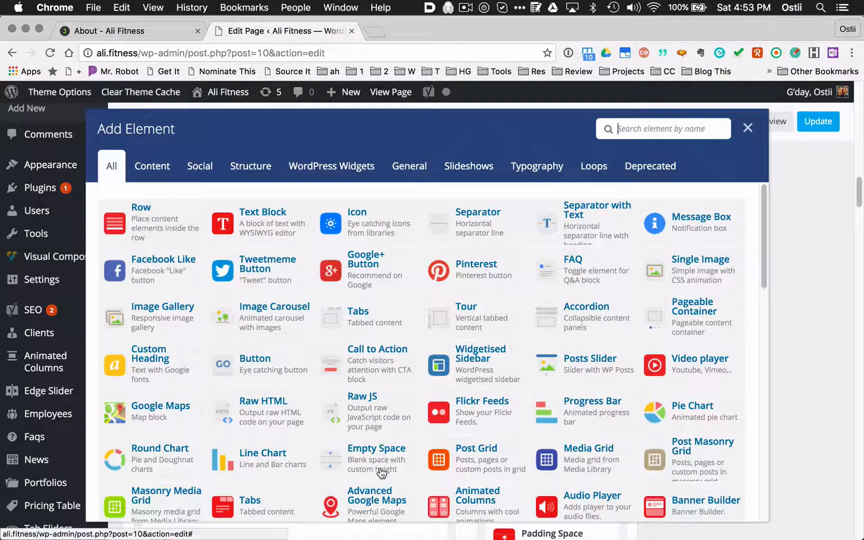
pyautogui.write('image')
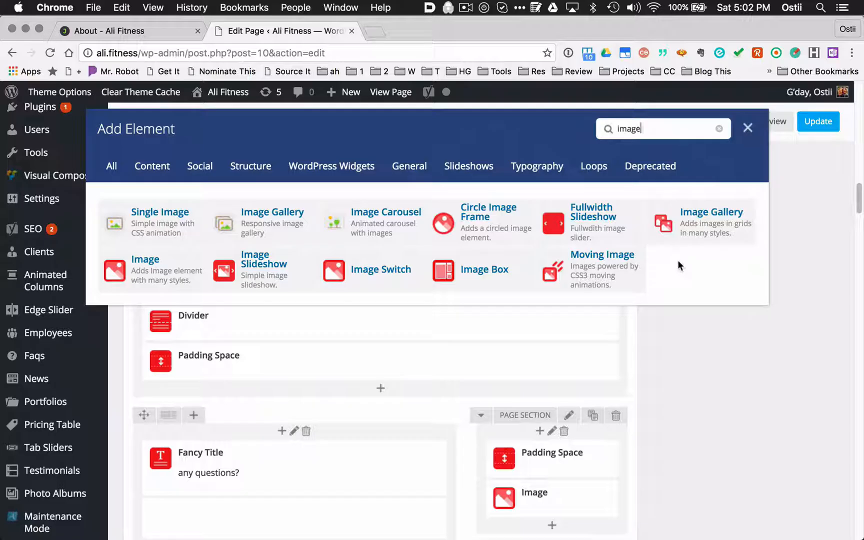
pyautogui.click(695, 222)
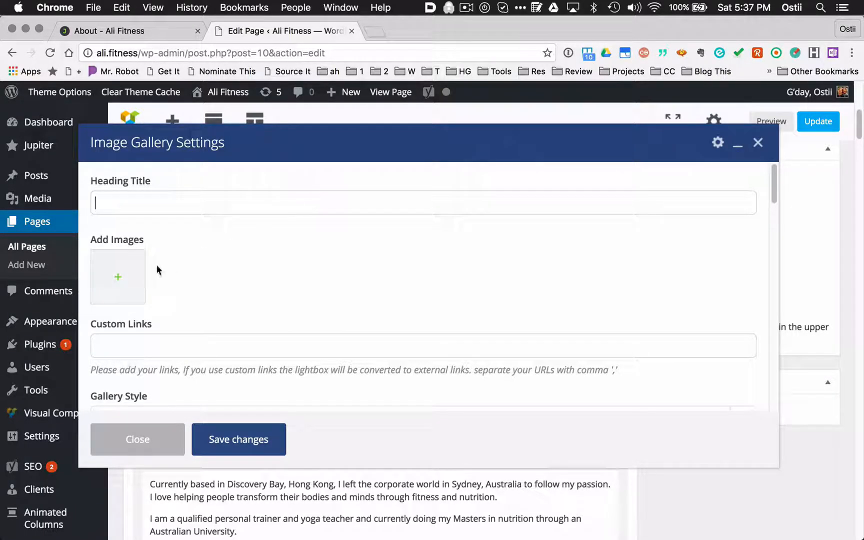
# - Upload "Active Anatomy Rehab CEC exam certificate by Australian Fitness Network.jpg" from the Certificate Images folder for the gallery
pyautogui.click(118, 279)
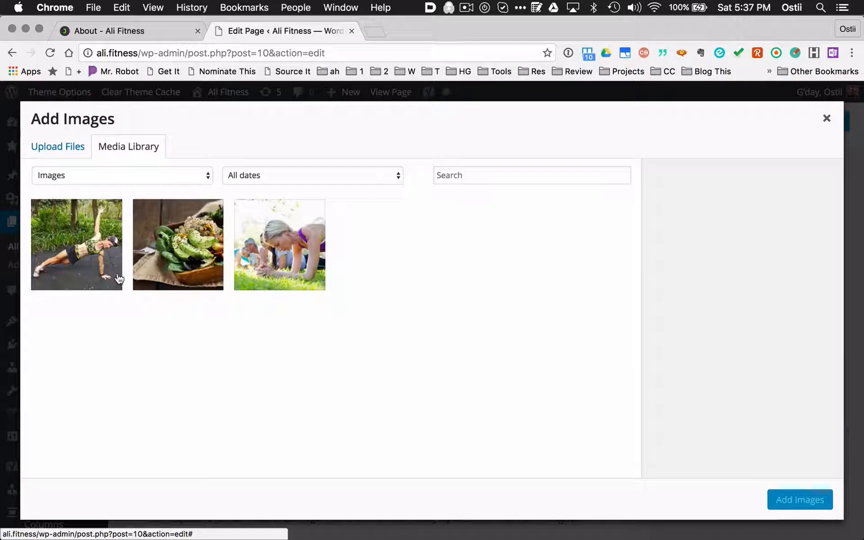
pyautogui.click(65, 150)
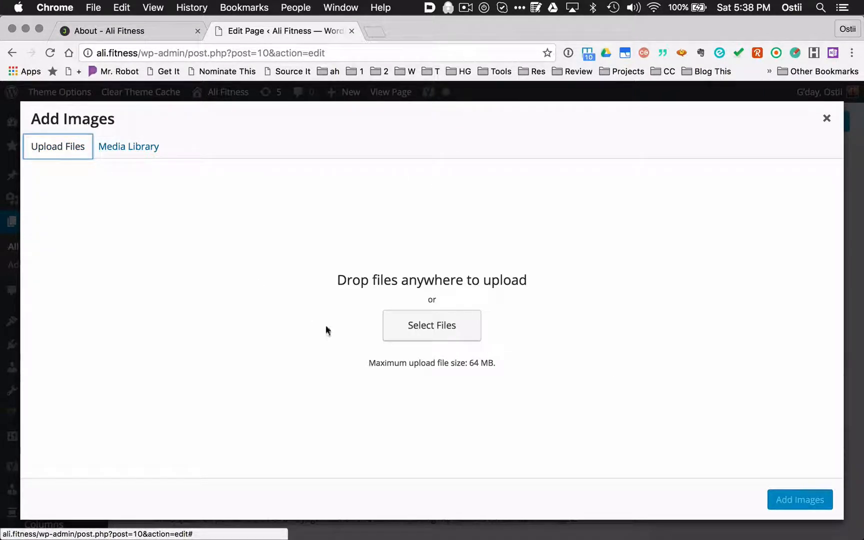
pyautogui.click(431, 330)
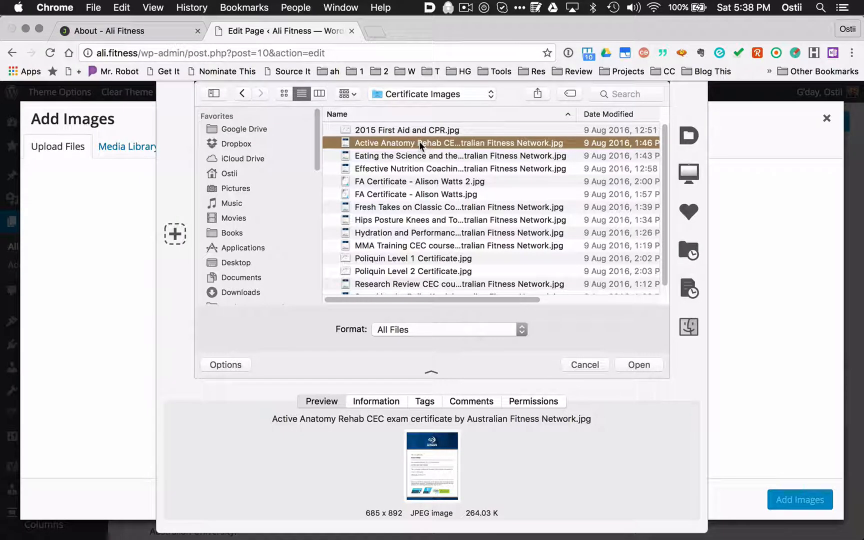
pyautogui.doubleClick(419, 141)
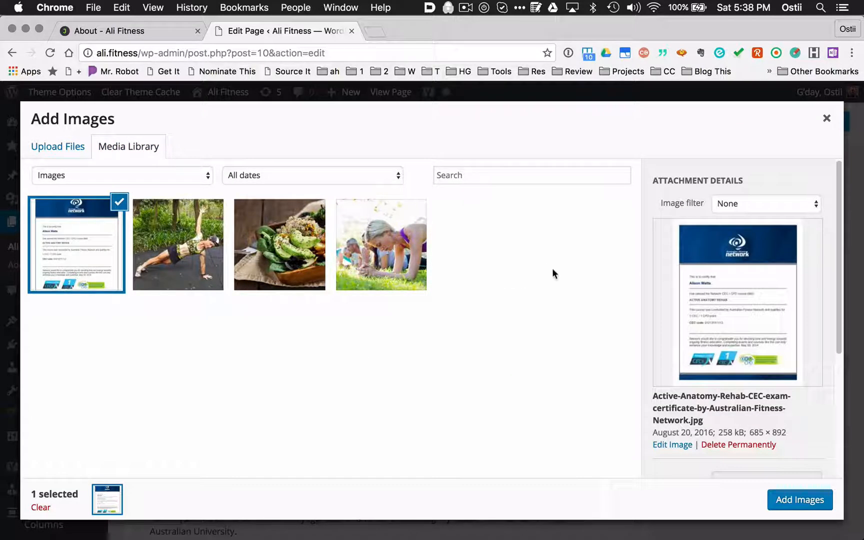
# - Copy the certificate image's title into its alt text and add the image to the gallery
pyautogui.scroll(-3, 679, 312)
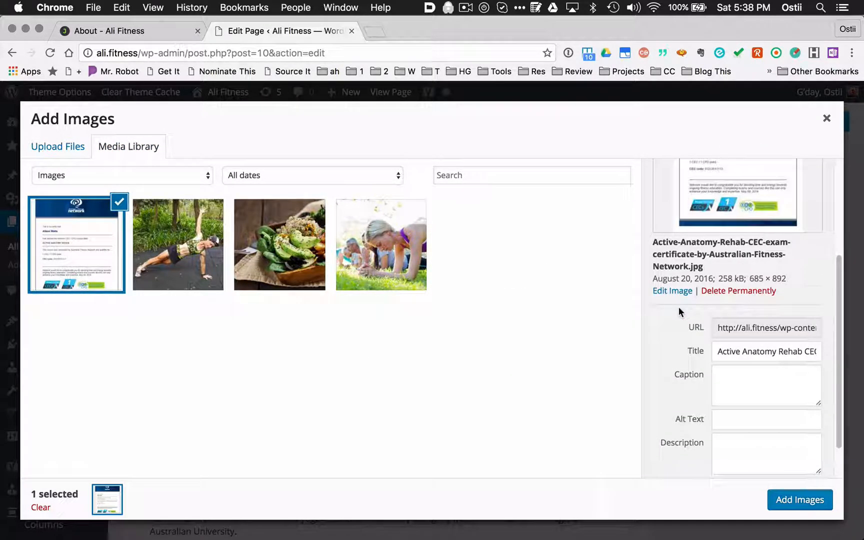
pyautogui.tripleClick(742, 329)
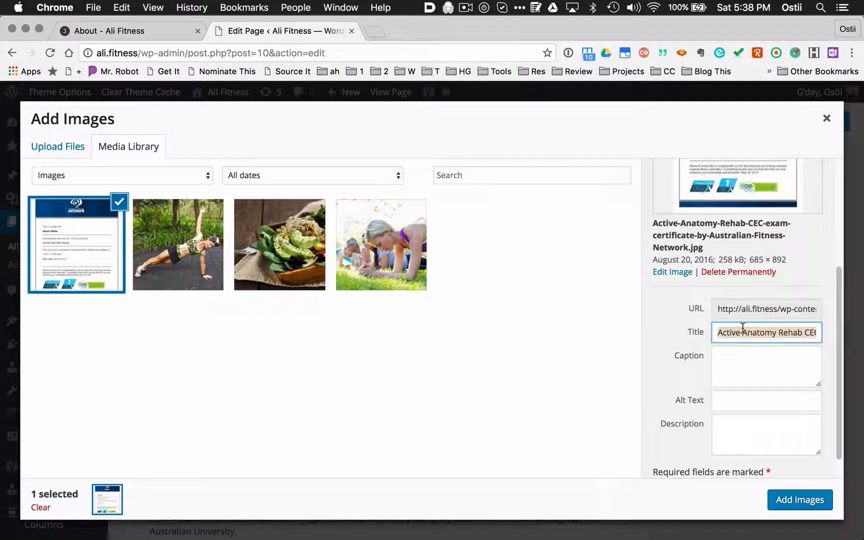
pyautogui.click(736, 405)
pyautogui.press('super+v')
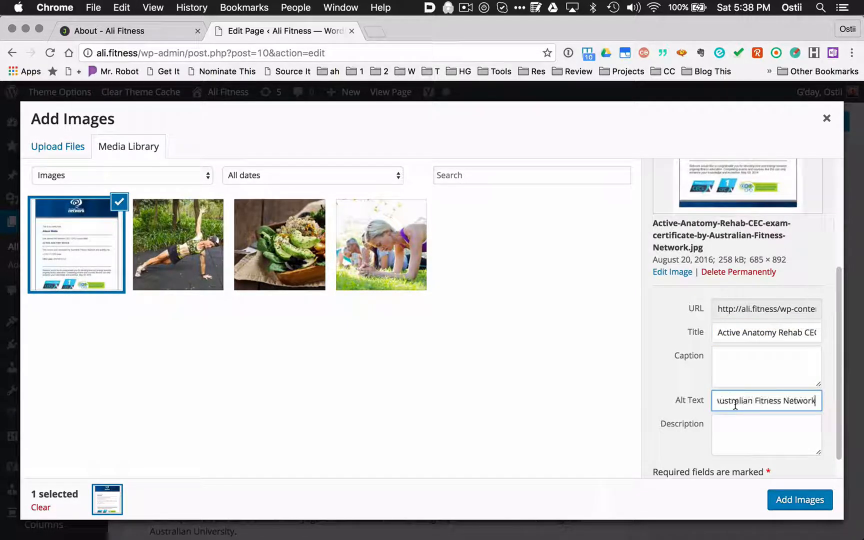
pyautogui.click(797, 501)
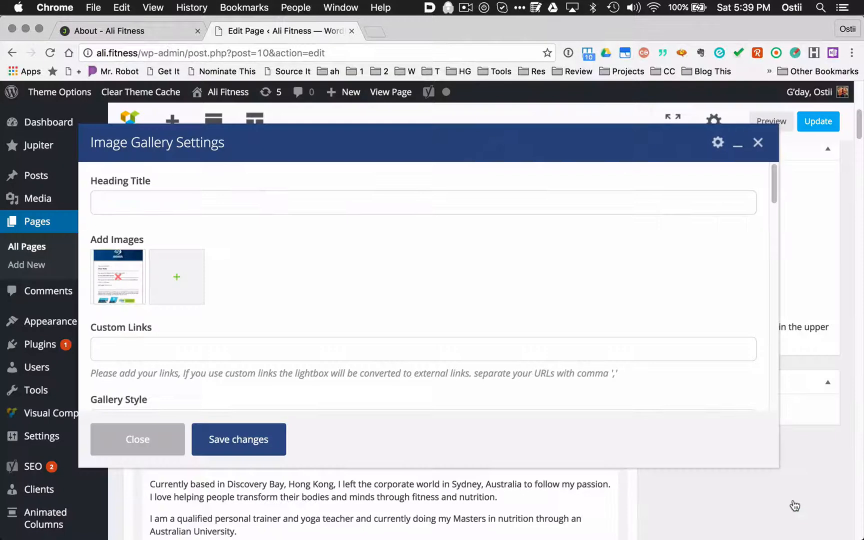
# - Upload three more certificate images and add them to the image gallery
pyautogui.click(176, 280)
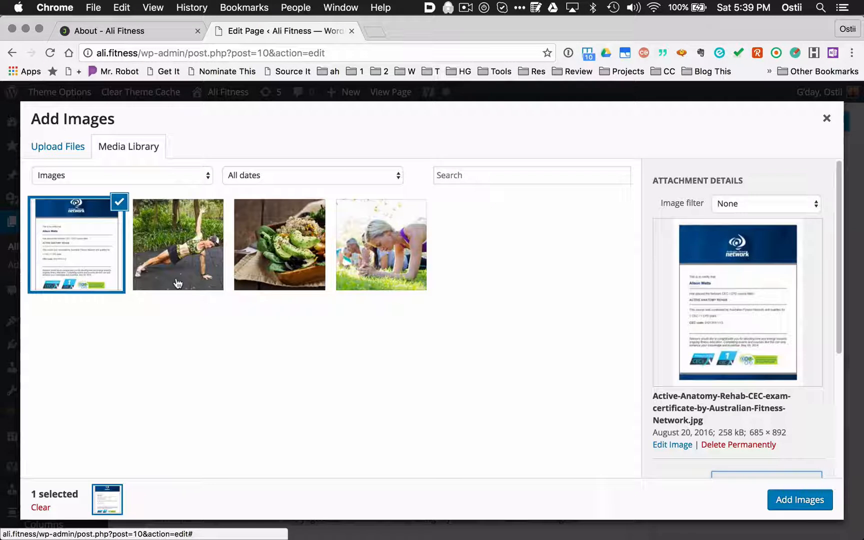
pyautogui.click(62, 149)
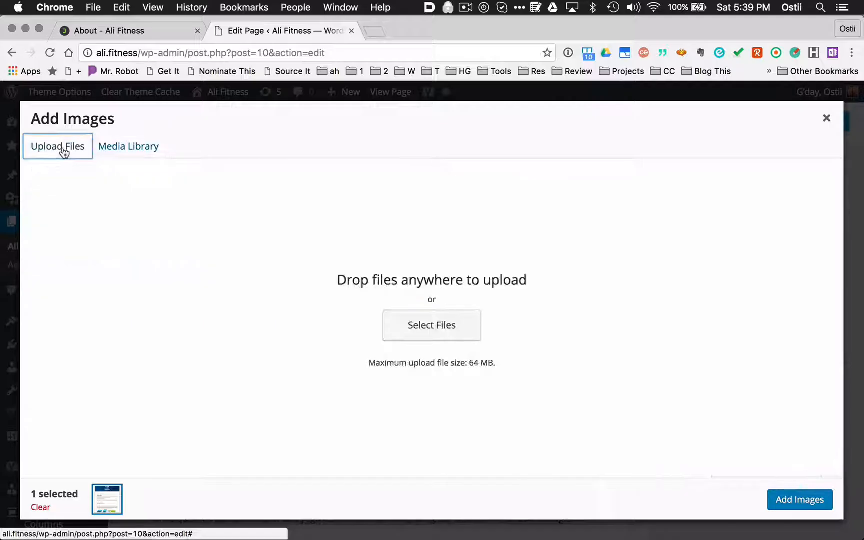
pyautogui.click(417, 321)
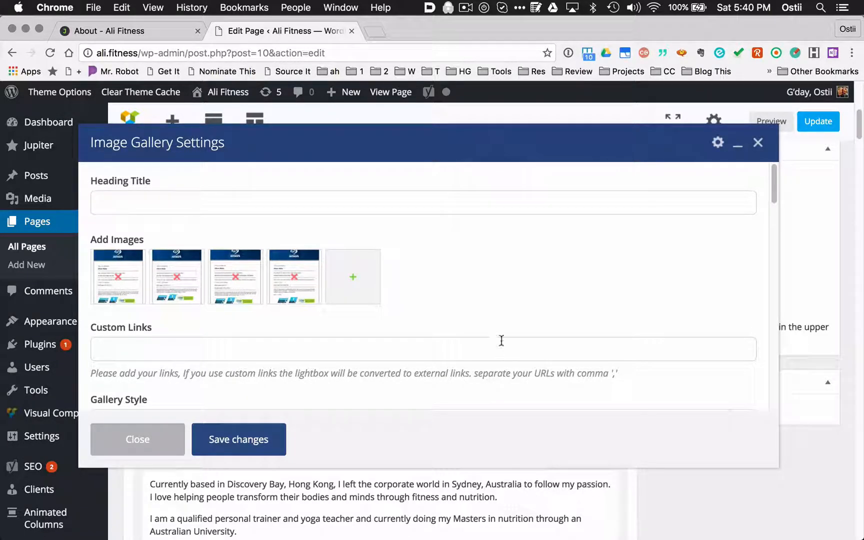
# - Check the available gallery styles, including the Masonry styles, and keep Grid selected
pyautogui.scroll(-3, 498, 334)
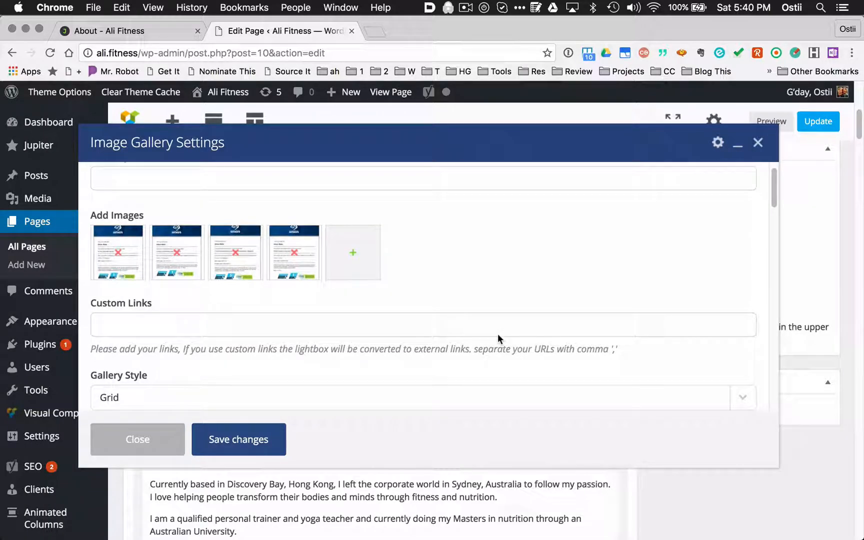
pyautogui.scroll(-3, 306, 295)
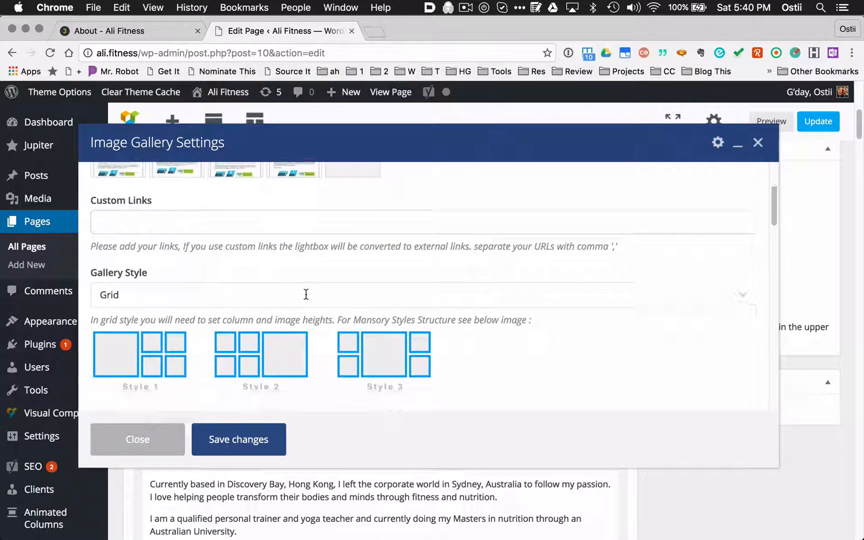
pyautogui.click(244, 299)
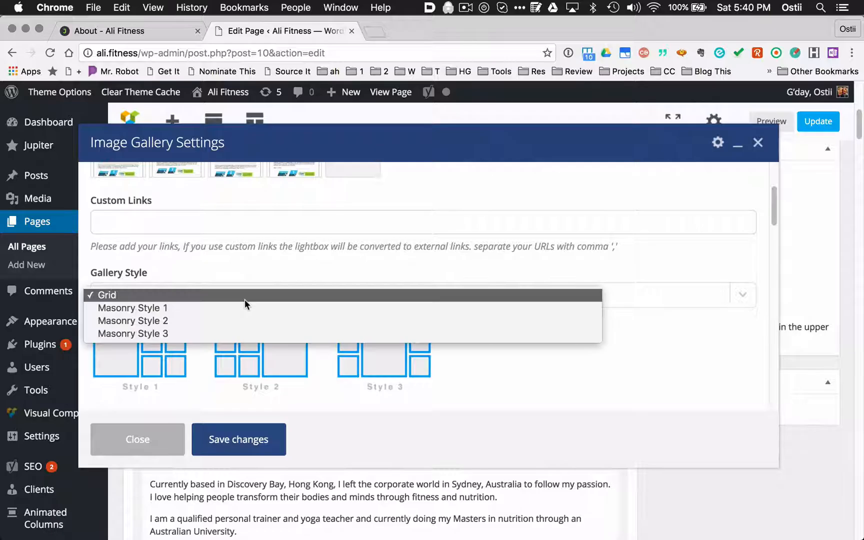
pyautogui.click(193, 295)
# - Keep the image size at Resize & Crop, review the remaining gallery options down to Extra Class Name, and save the gallery settings
pyautogui.scroll(-3, 145, 295)
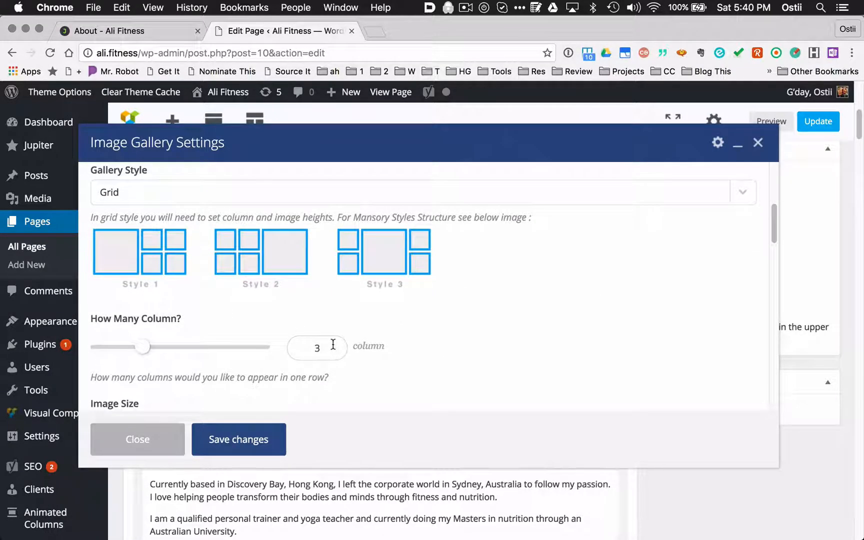
pyautogui.scroll(-4, 334, 344)
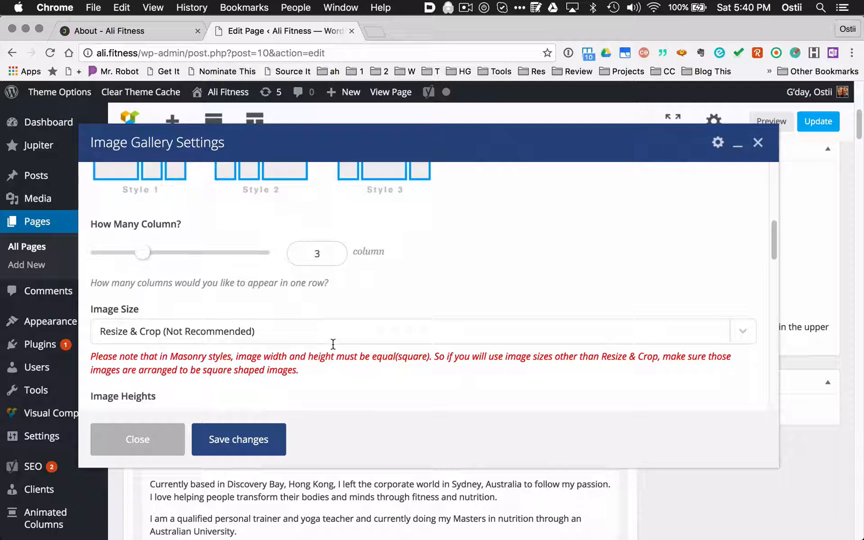
pyautogui.click(263, 320)
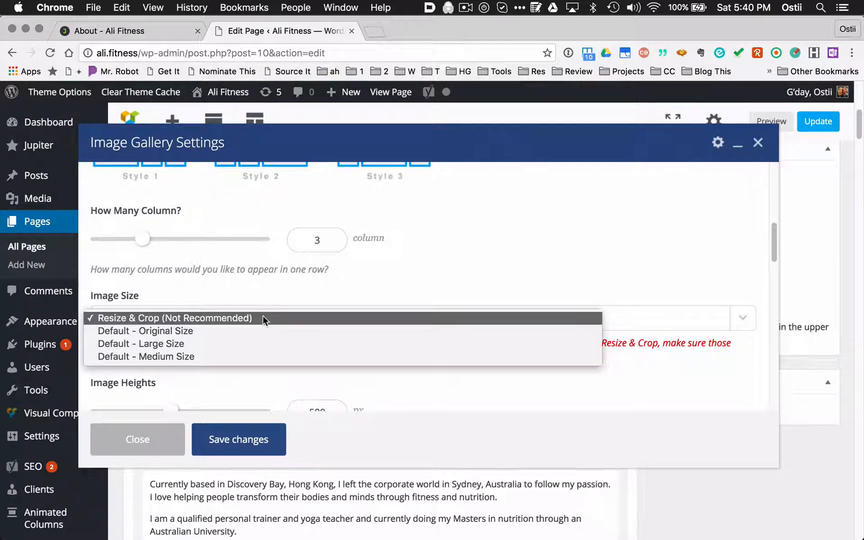
pyautogui.click(257, 301)
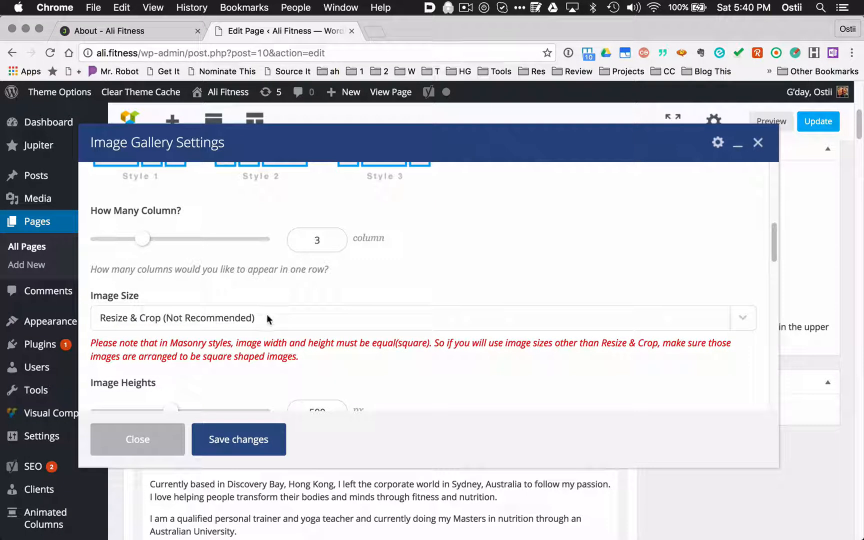
pyautogui.scroll(-1, 267, 314)
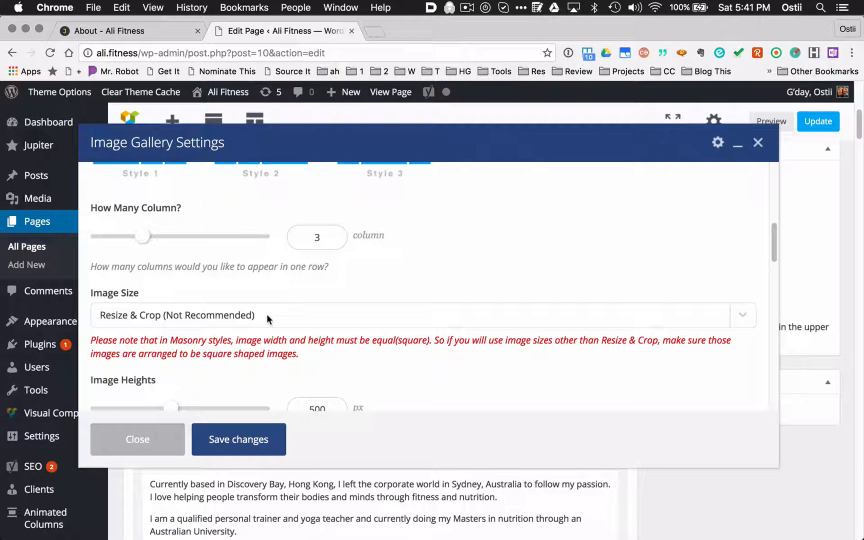
pyautogui.scroll(-3, 266, 314)
pyautogui.scroll(-2, 267, 319)
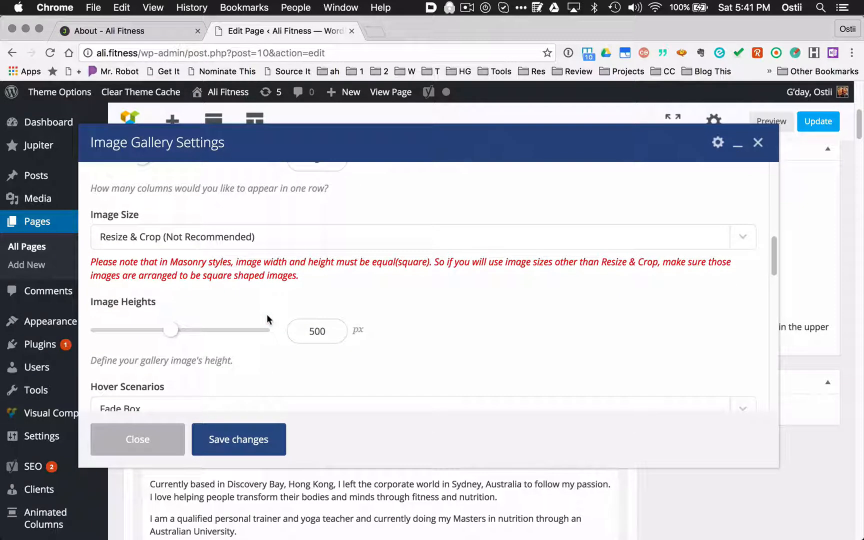
pyautogui.scroll(-10, 274, 244)
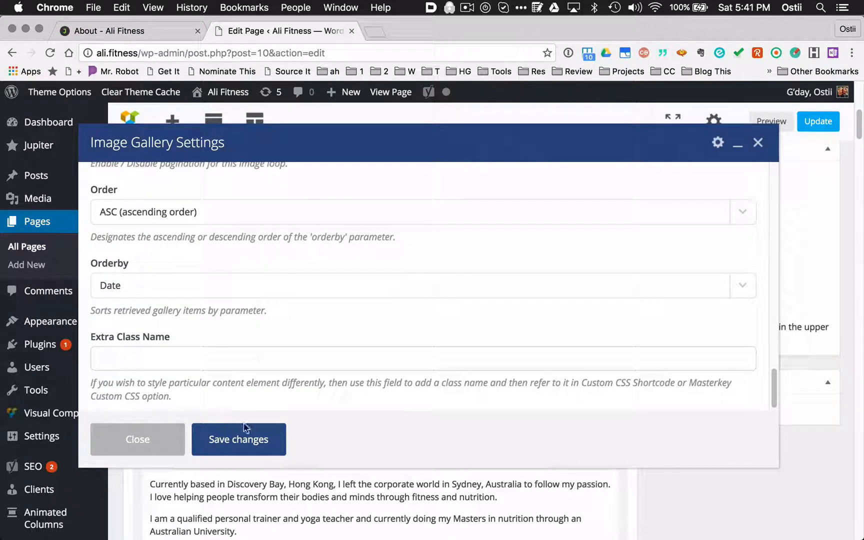
pyautogui.click(246, 445)
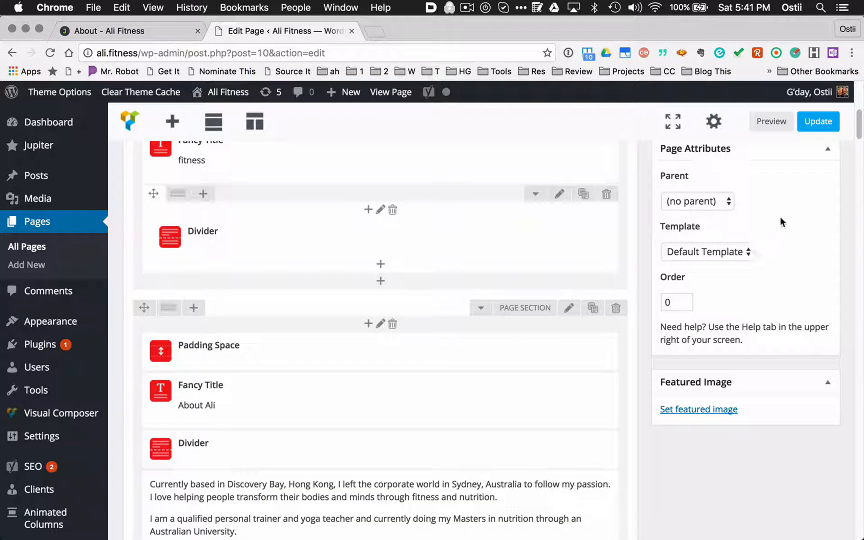
# - Move the Image Gallery above the last Padding Space in the Qualifications section and update the page
pyautogui.scroll(-3, 497, 332)
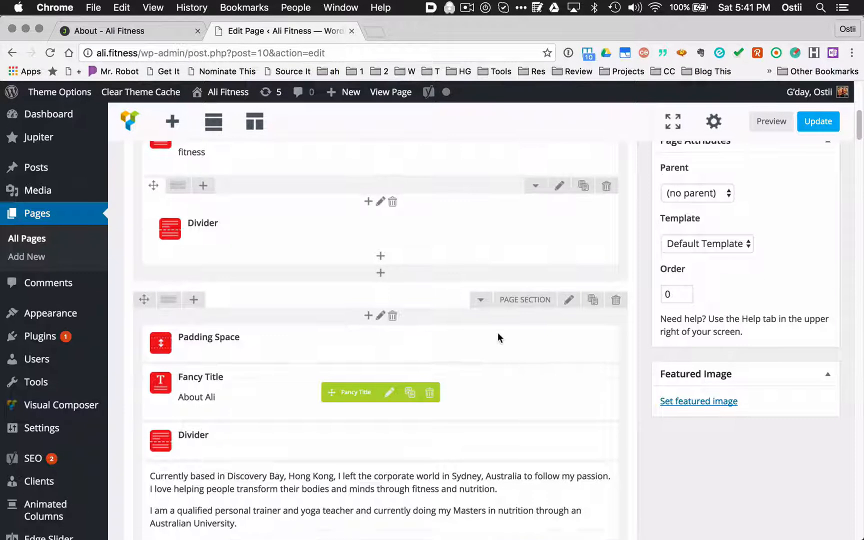
pyautogui.scroll(1, 498, 337)
pyautogui.scroll(-12, 497, 338)
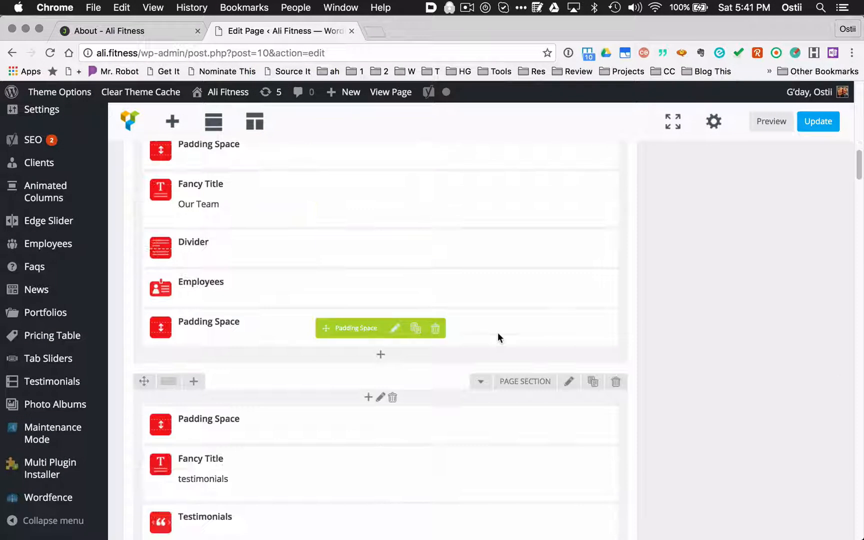
pyautogui.scroll(-5, 498, 332)
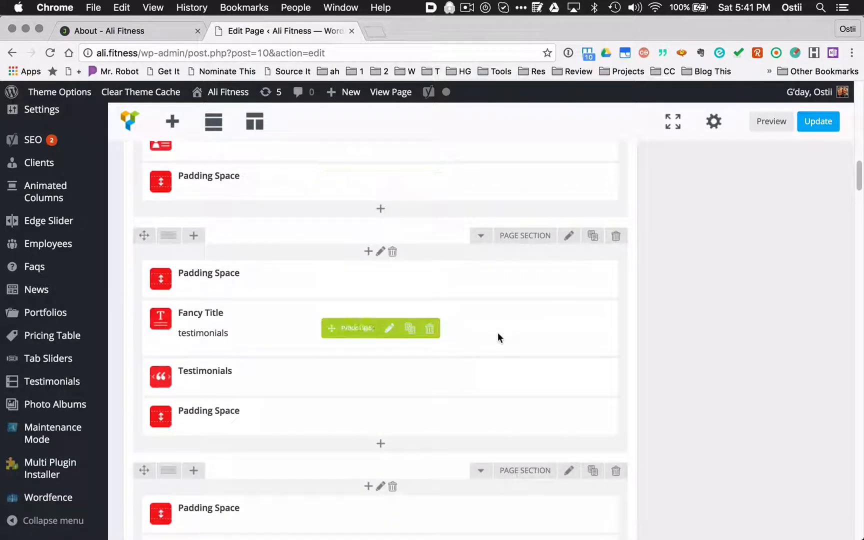
pyautogui.scroll(-5, 328, 378)
pyautogui.scroll(-1, 329, 378)
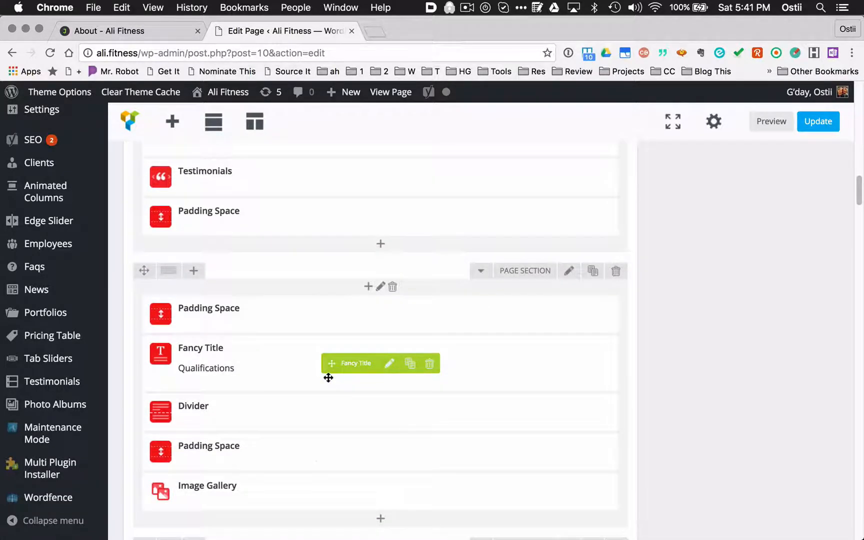
pyautogui.moveTo(321, 494); pyautogui.dragTo(330, 460)
pyautogui.click(813, 128)
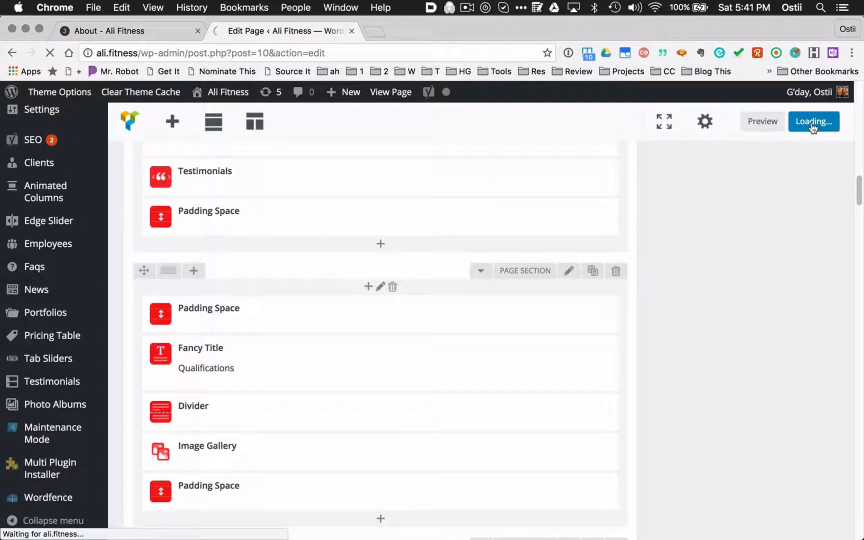
# - Reload the live About page and examine the layout of the certificate gallery in the Qualifications section
pyautogui.click(176, 31)
pyautogui.press('super+r')
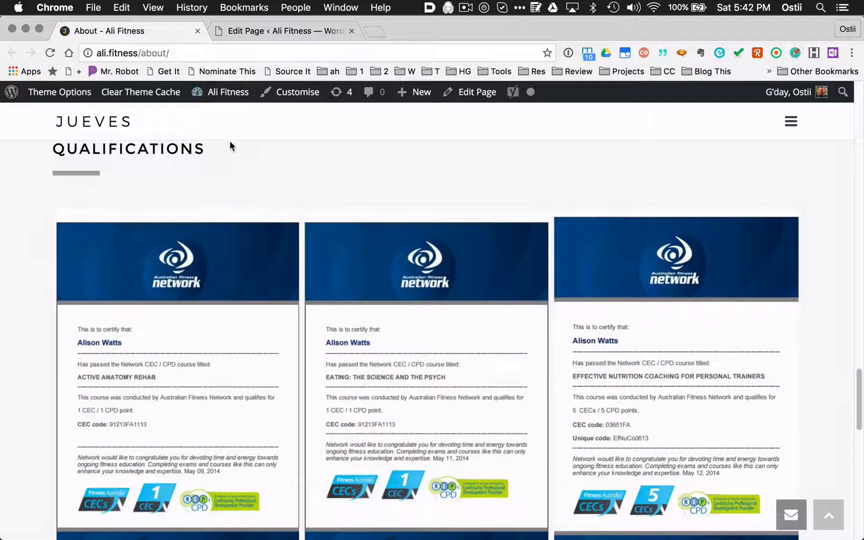
pyautogui.scroll(-4, 270, 148)
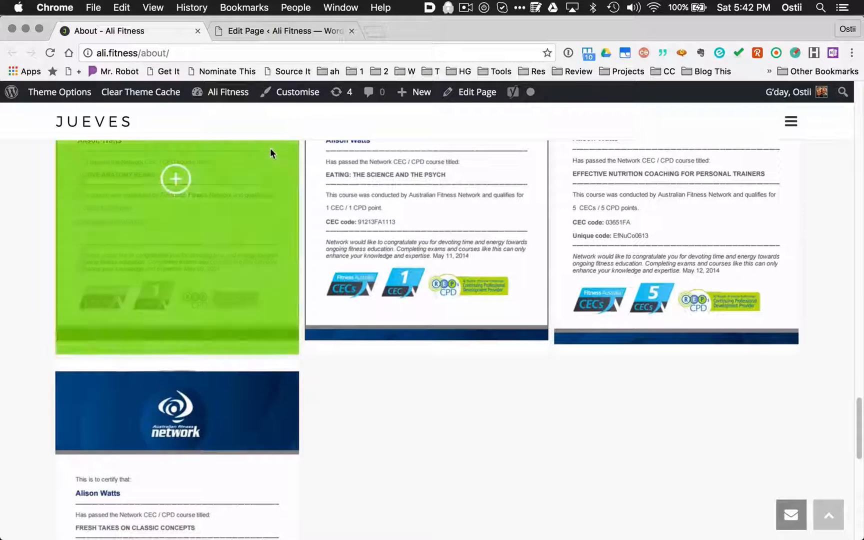
pyautogui.scroll(3, 270, 153)
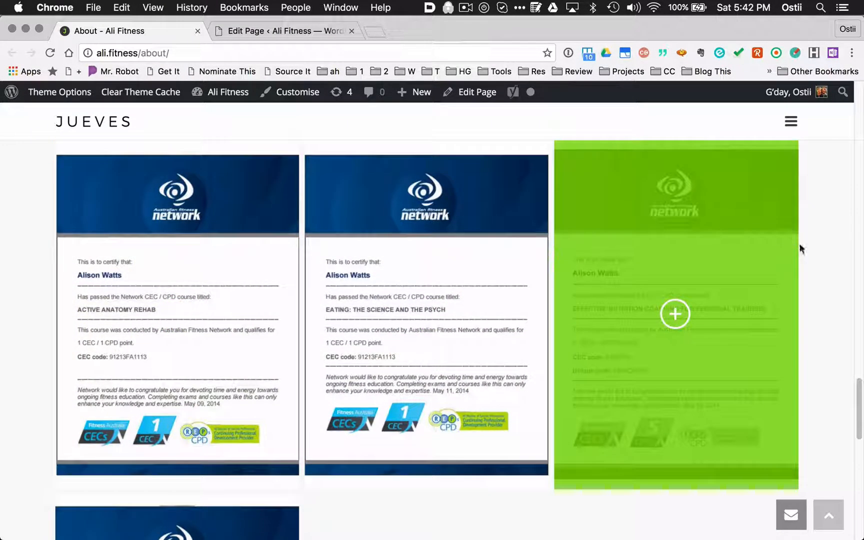
pyautogui.scroll(2, 824, 245)
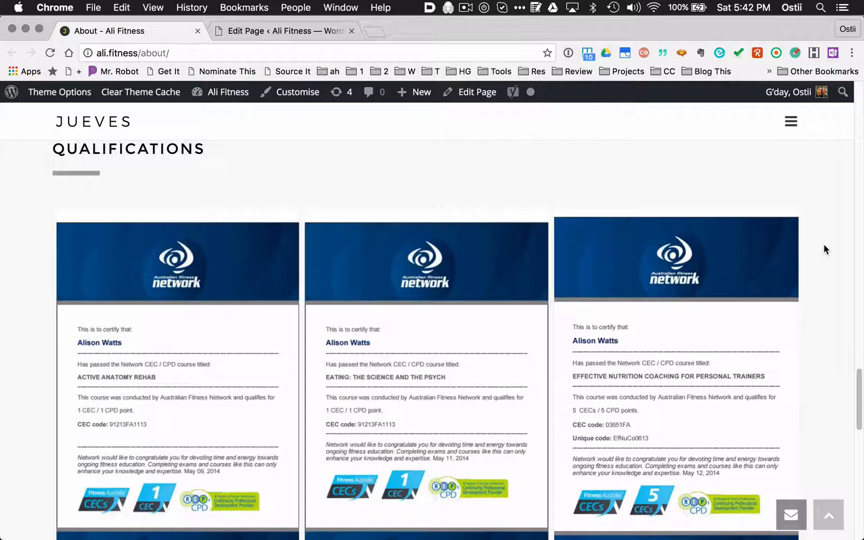
pyautogui.scroll(-3, 824, 245)
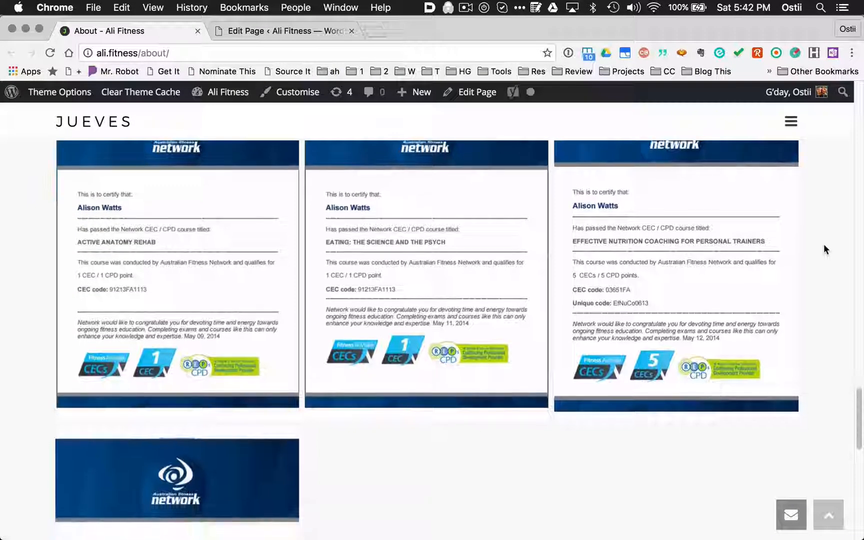
pyautogui.scroll(-3, 824, 244)
pyautogui.scroll(3, 824, 244)
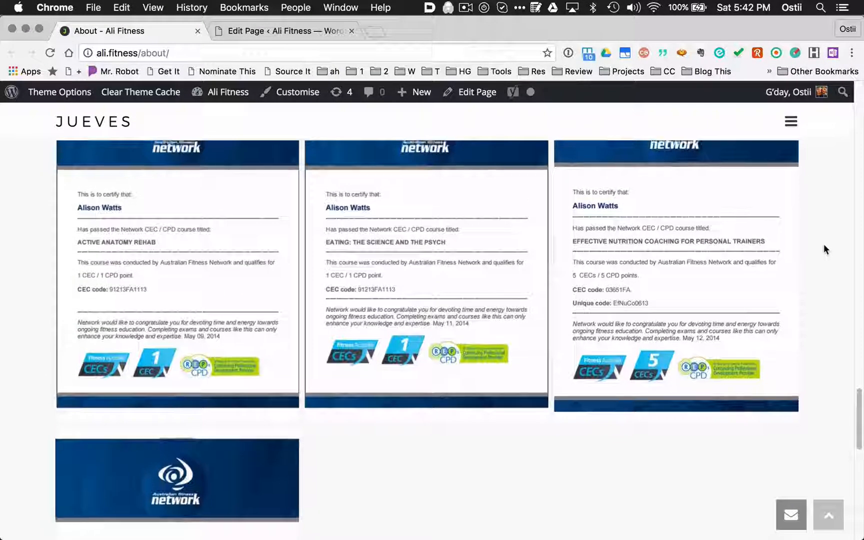
pyautogui.scroll(3, 824, 244)
pyautogui.scroll(-2, 824, 243)
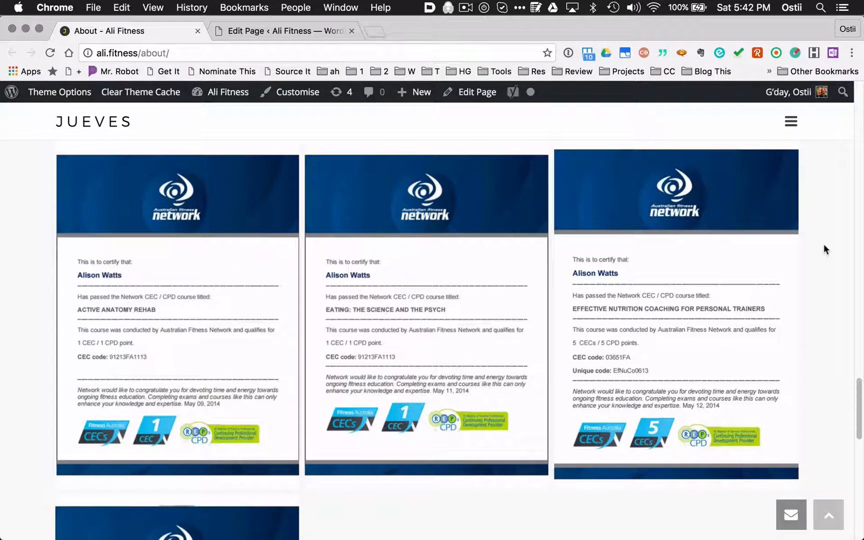
pyautogui.scroll(-7, 824, 244)
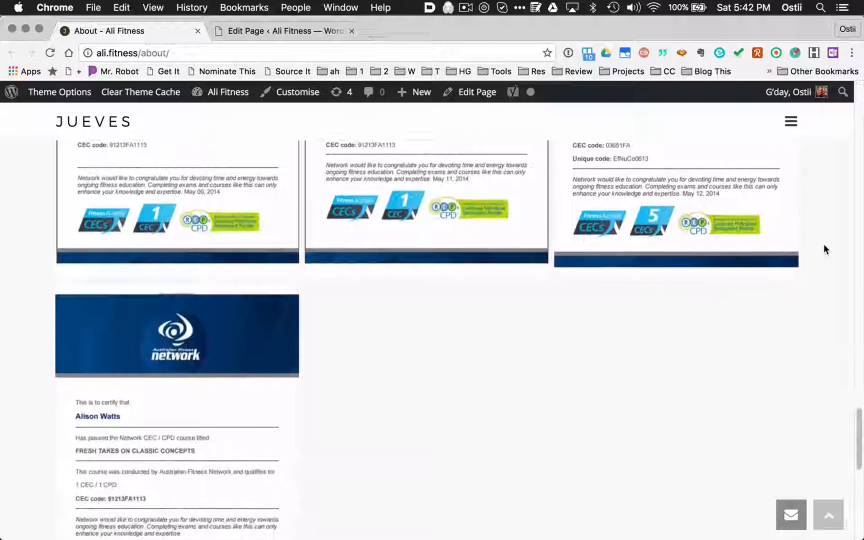
pyautogui.scroll(8, 824, 243)
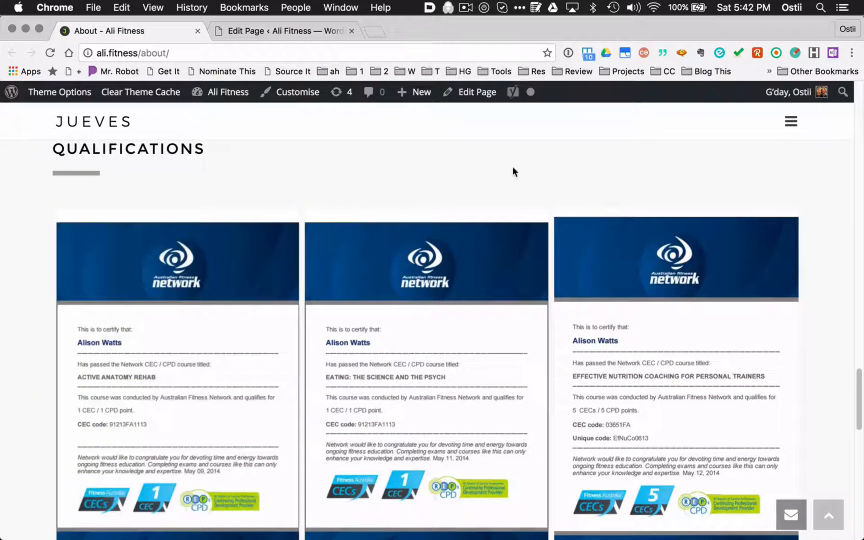
pyautogui.scroll(-1, 513, 166)
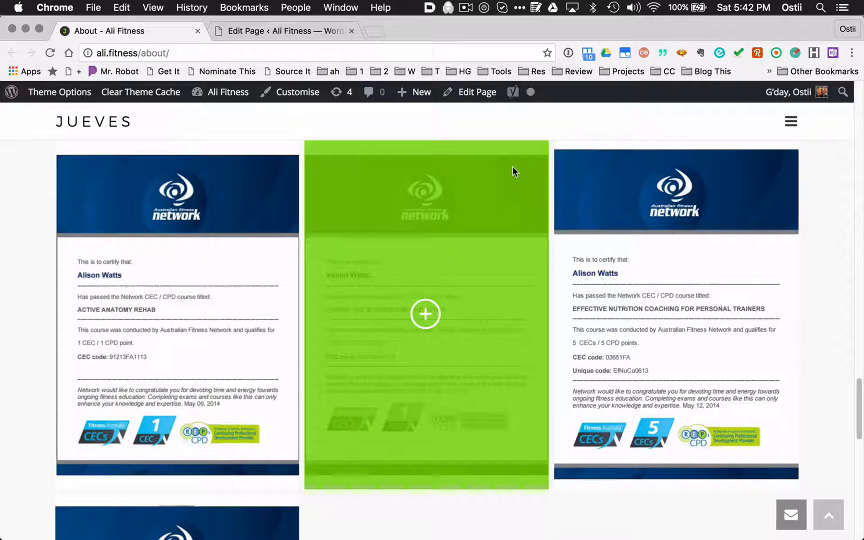
# - Set the Qualifications image gallery's item spacing to 19 px, save the gallery settings and update the page
pyautogui.click(292, 32)
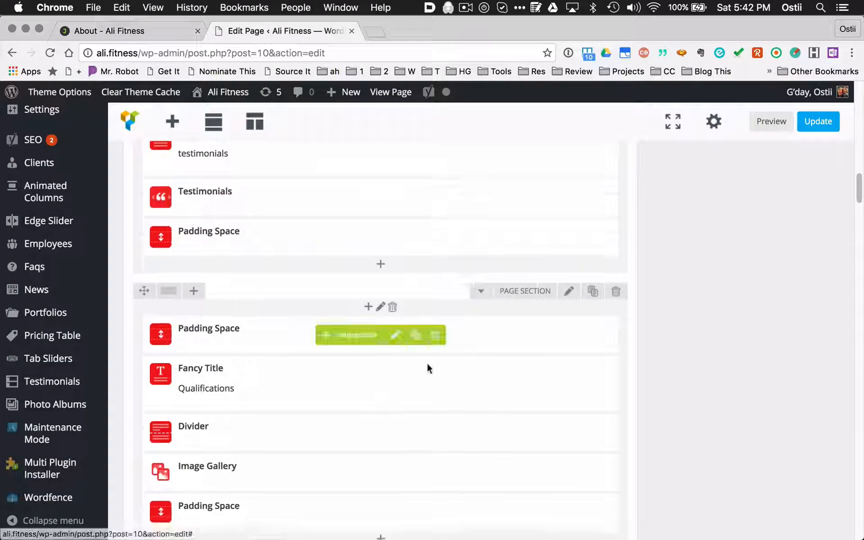
pyautogui.click(390, 472)
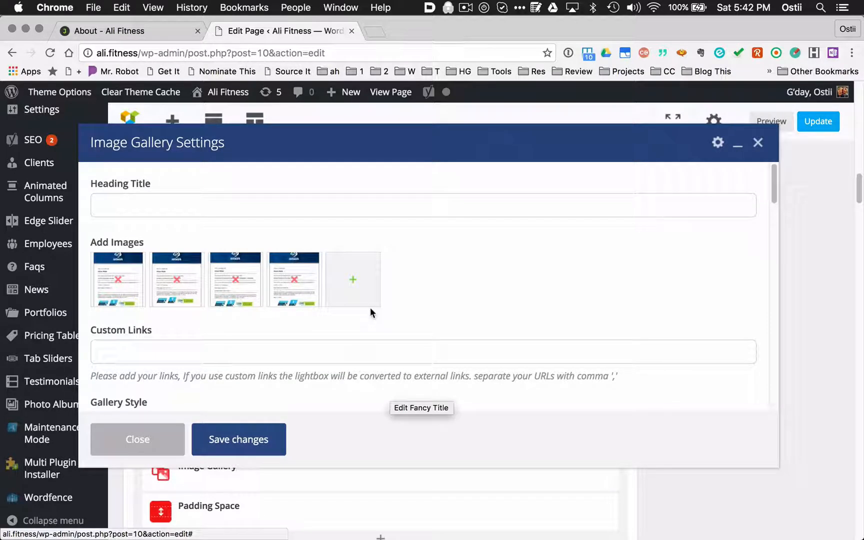
pyautogui.scroll(-5, 370, 308)
pyautogui.scroll(-10, 370, 307)
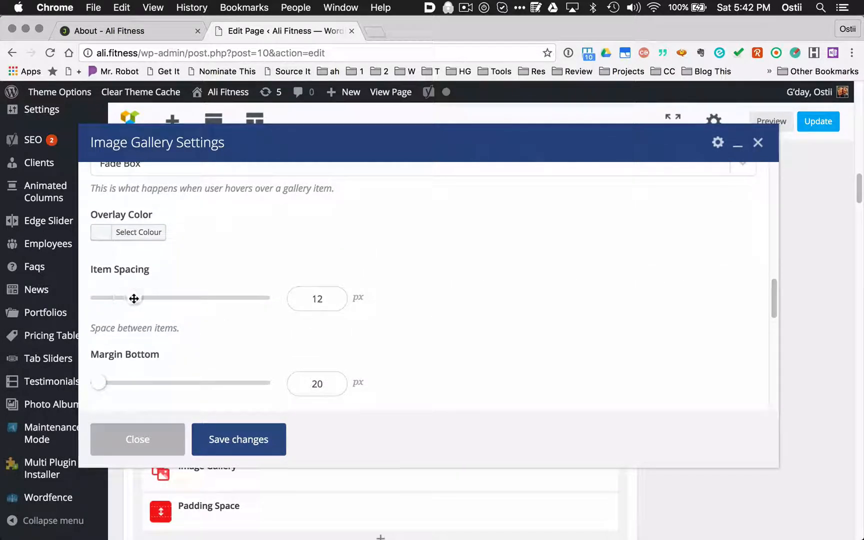
pyautogui.moveTo(156, 297); pyautogui.dragTo(164, 296)
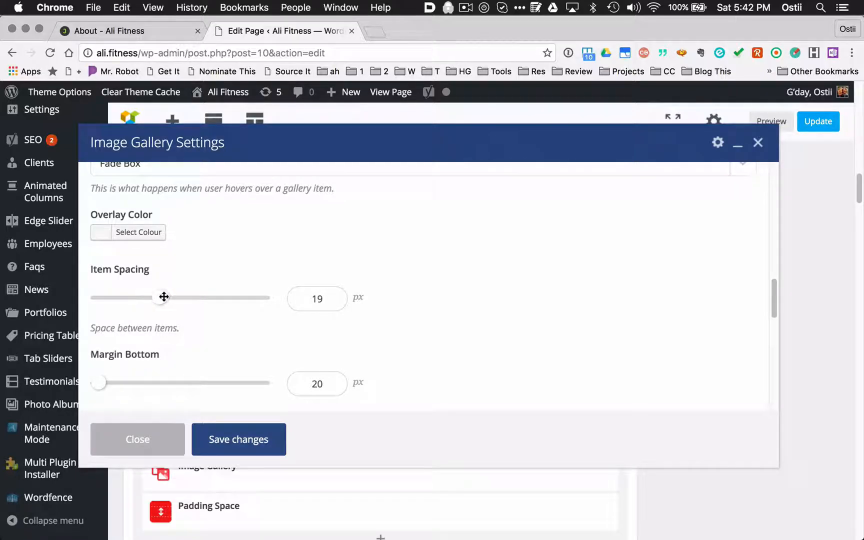
pyautogui.click(258, 441)
pyautogui.click(810, 128)
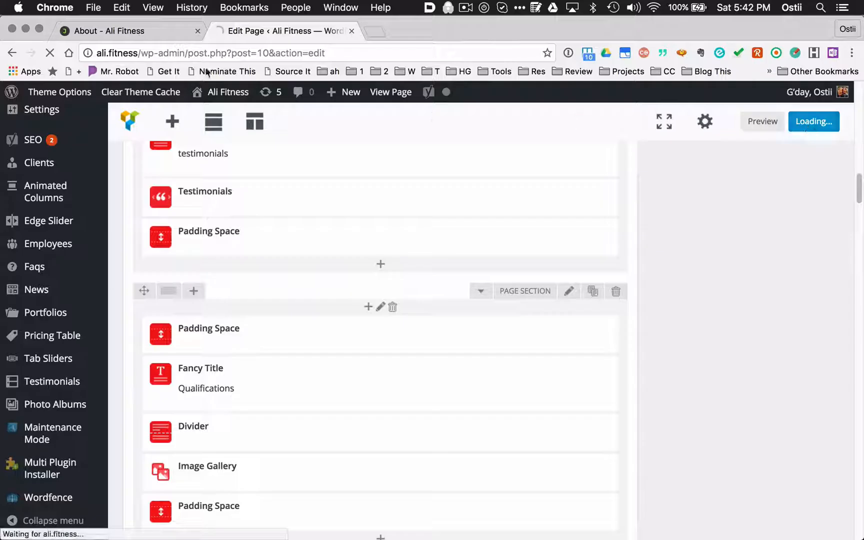
# - Reload the live About page and review the certificate gallery's spacing alongside the team and Testimonials sections
pyautogui.click(122, 33)
pyautogui.press('super+r')
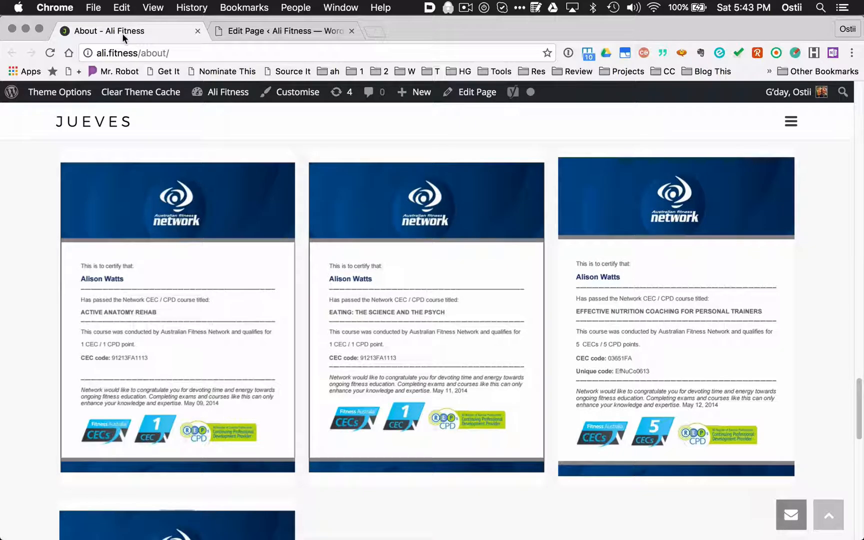
pyautogui.scroll(5, 135, 129)
pyautogui.scroll(15, 135, 131)
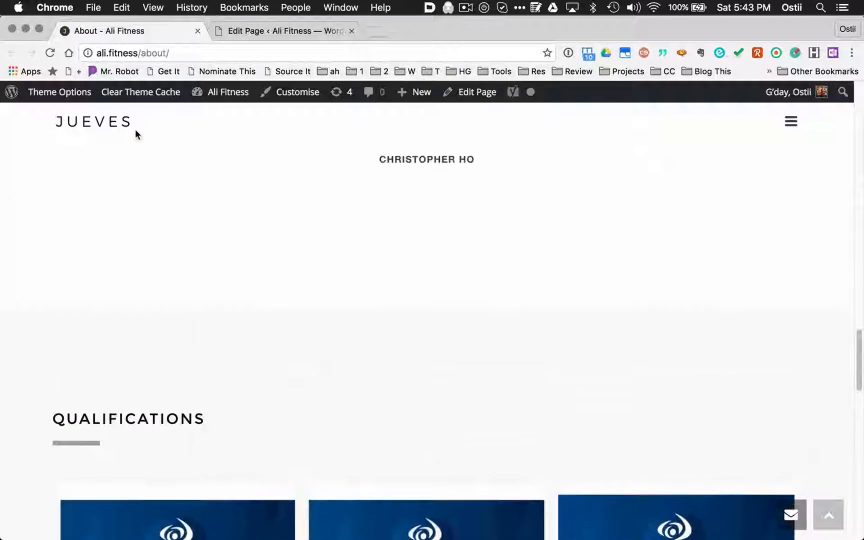
pyautogui.scroll(-3, 136, 131)
pyautogui.scroll(12, 135, 129)
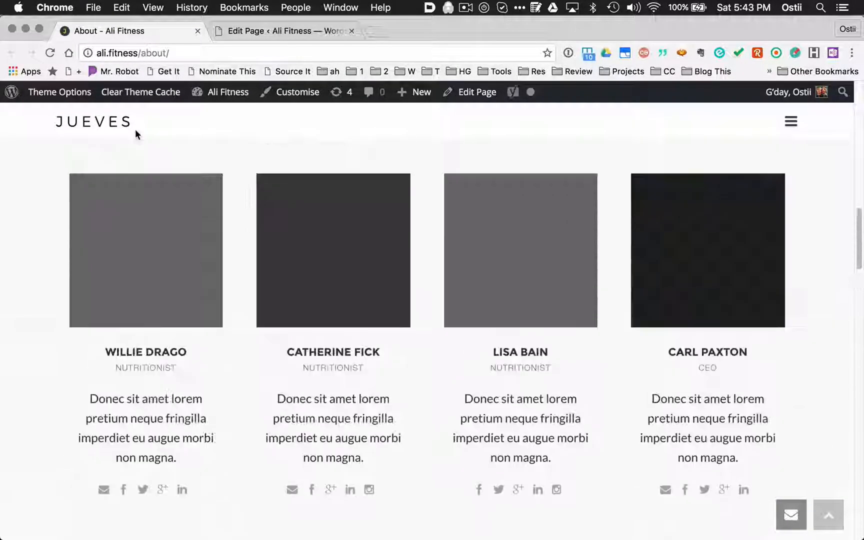
pyautogui.scroll(-6, 135, 129)
pyautogui.scroll(-15, 136, 131)
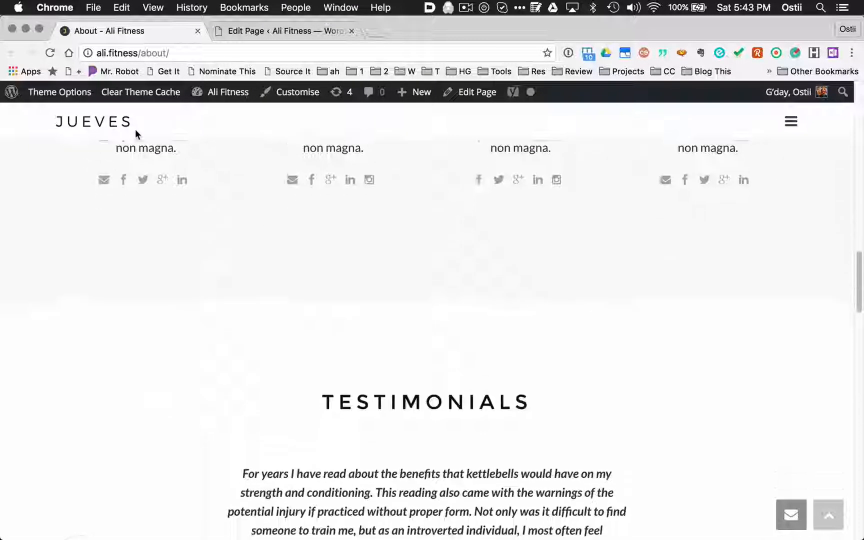
pyautogui.scroll(-5, 135, 130)
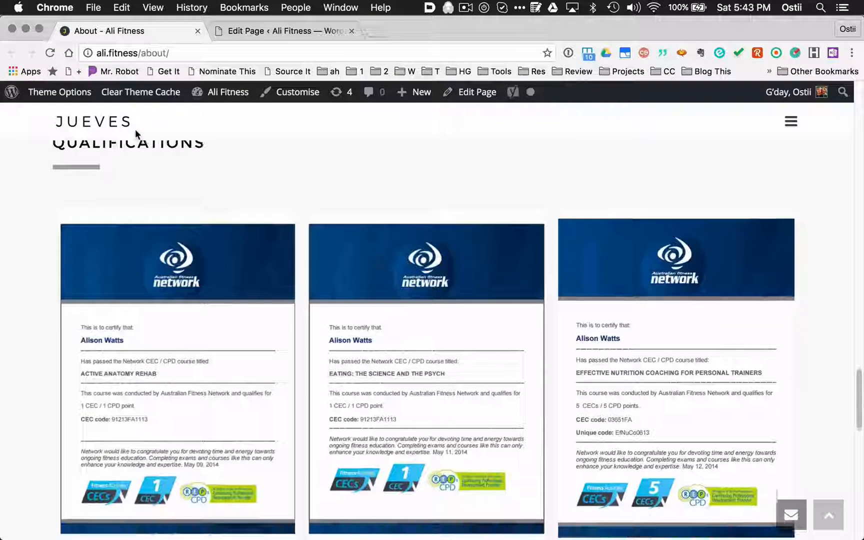
pyautogui.scroll(10, 135, 130)
pyautogui.scroll(12, 135, 131)
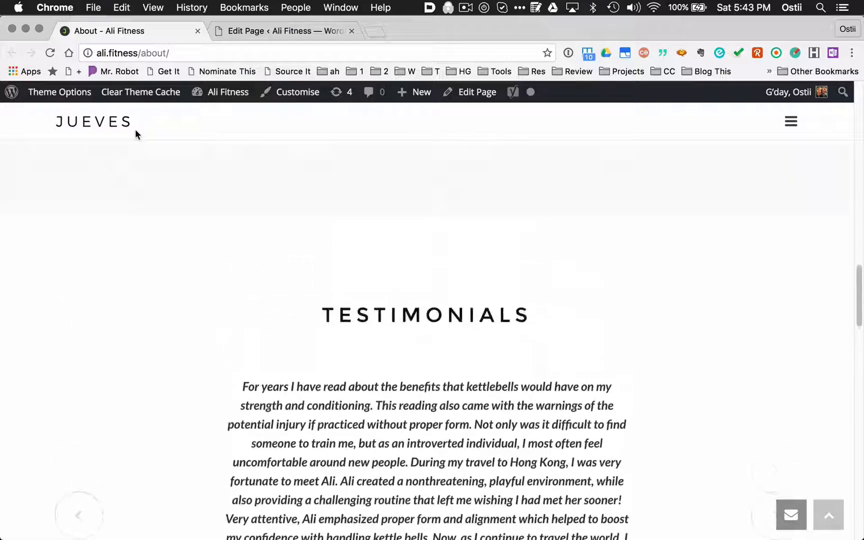
pyautogui.scroll(-17, 135, 131)
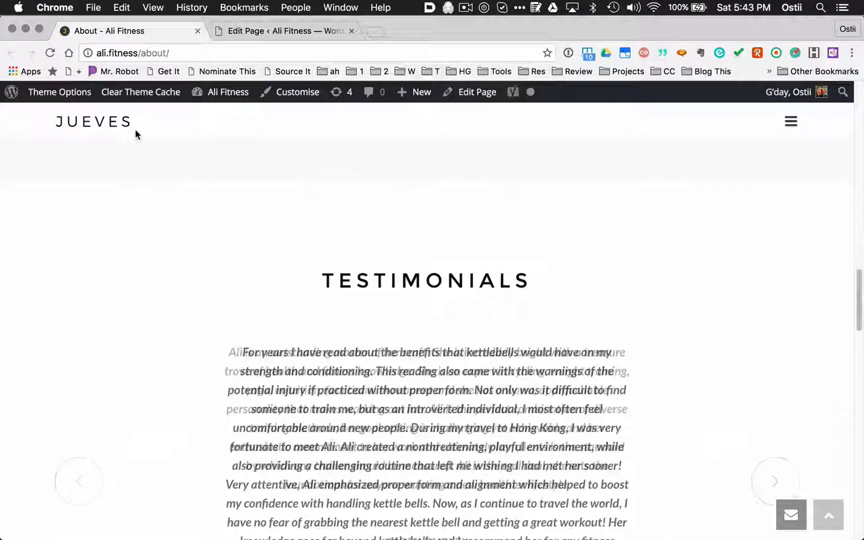